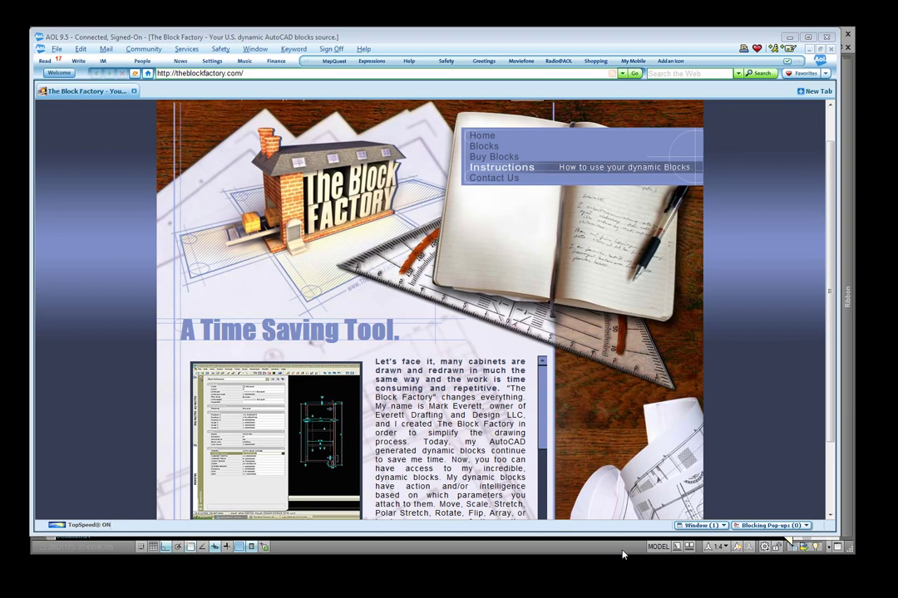
- Leave the Block Factory website and return to the WALL CABINETS - DADO CONSTRUCTION drawing
key(alt+Tab)
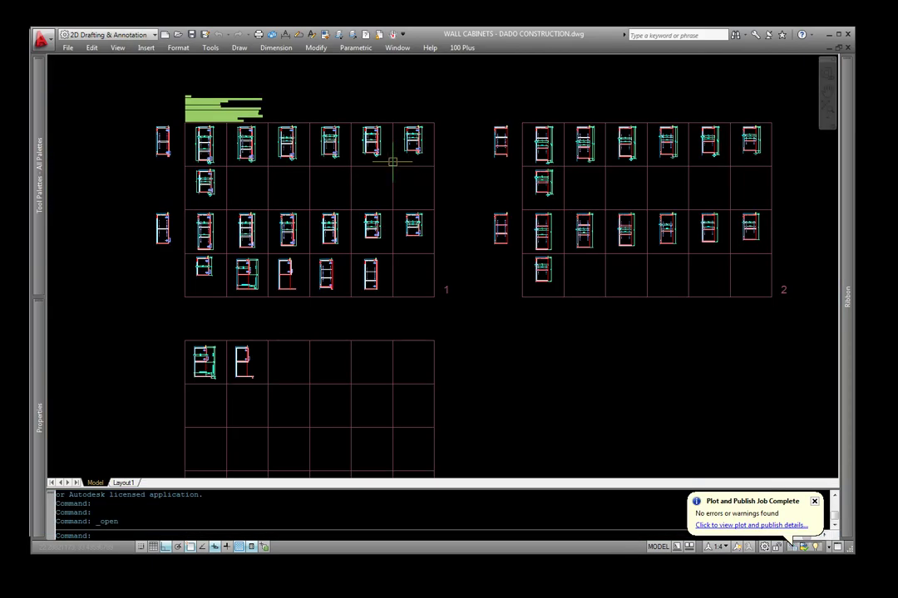
click(177, 37)
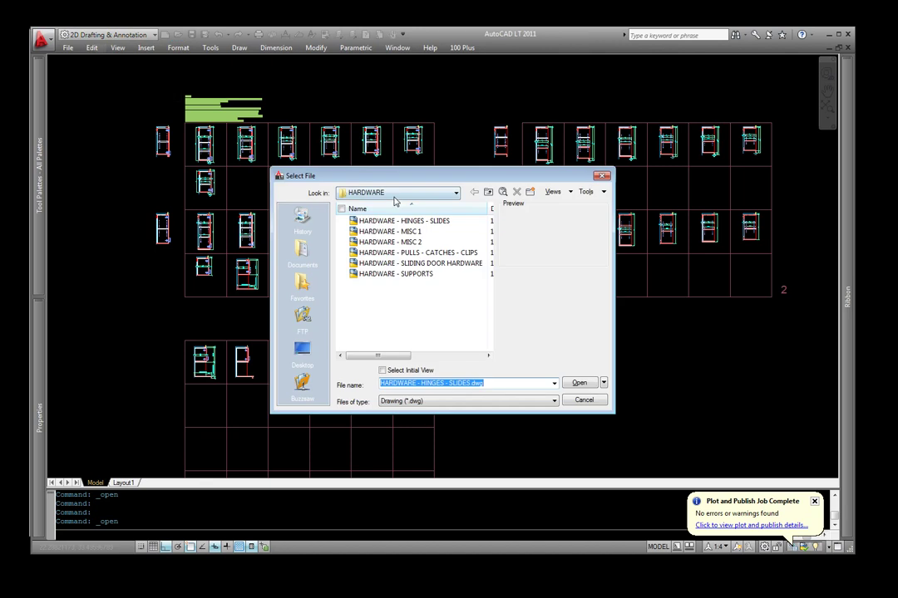
click(396, 195)
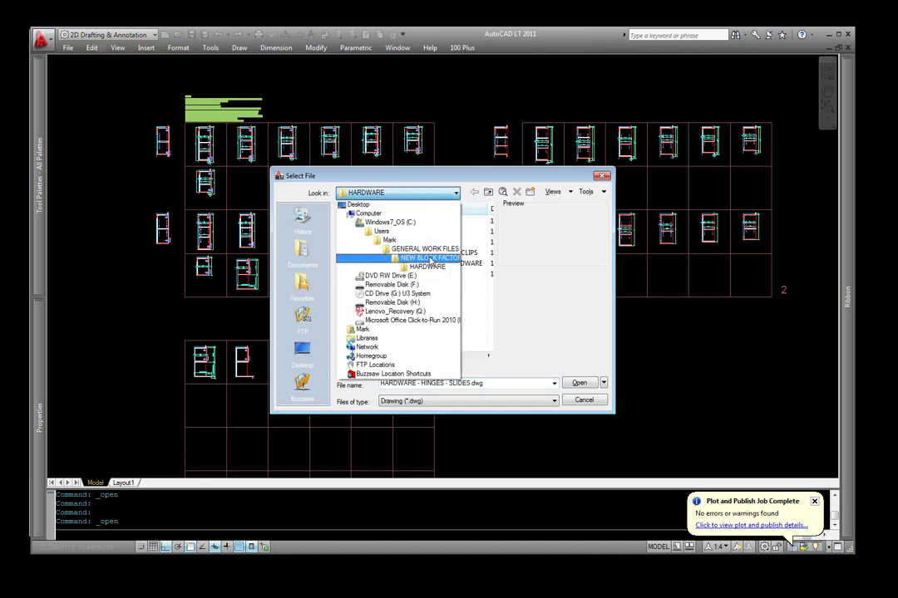
click(430, 259)
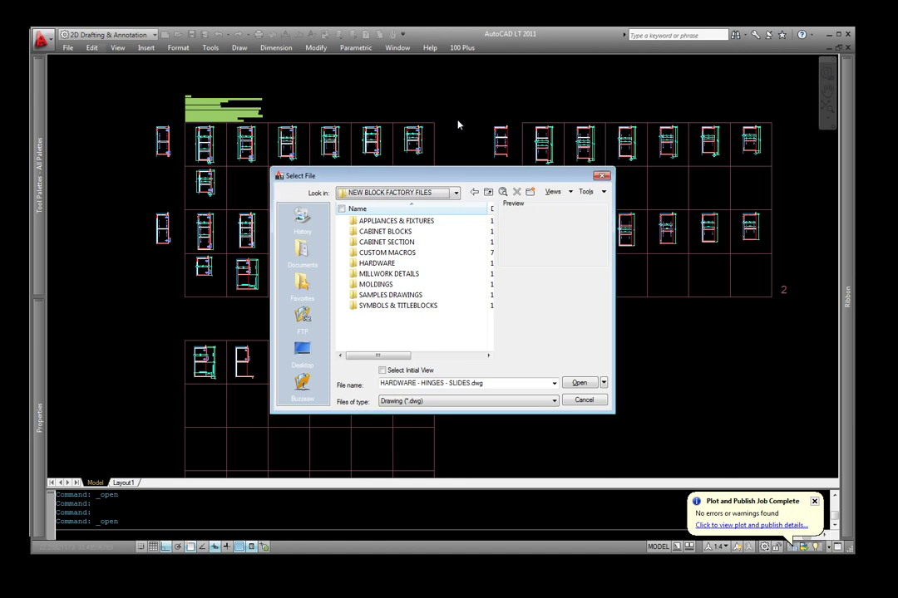
- Dismiss the file browser, switch to WALL CABINETS.dwg, and centre its grid of cabinet blocks
click(584, 401)
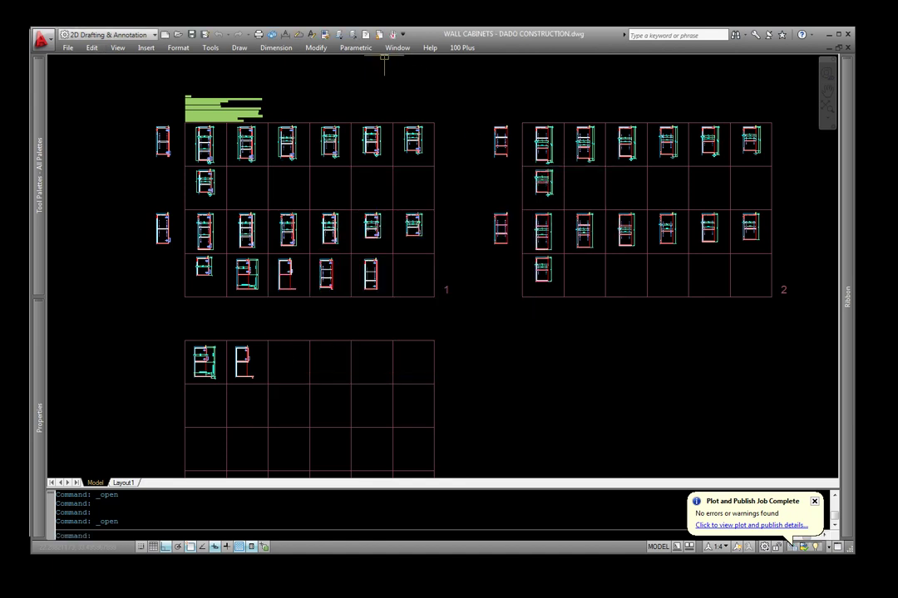
click(397, 49)
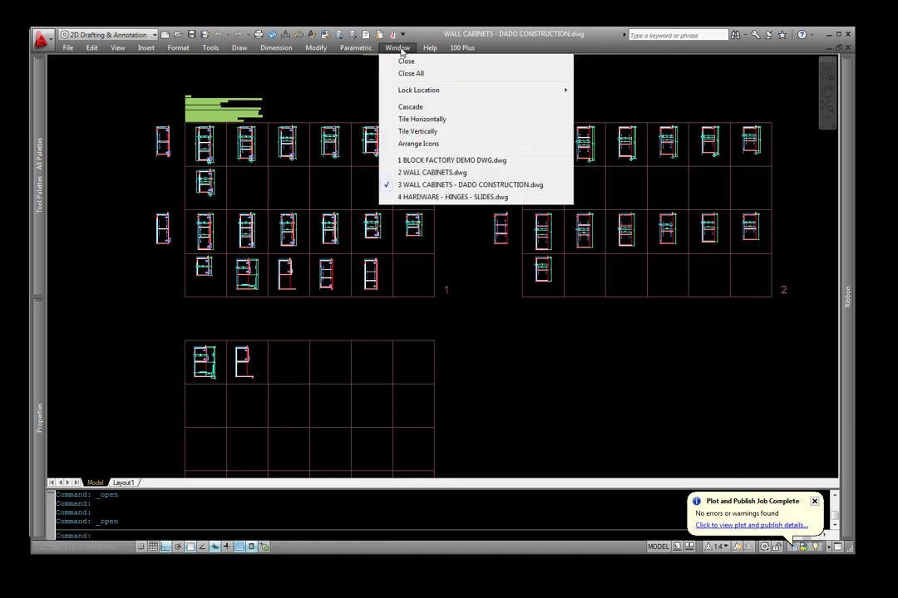
click(430, 172)
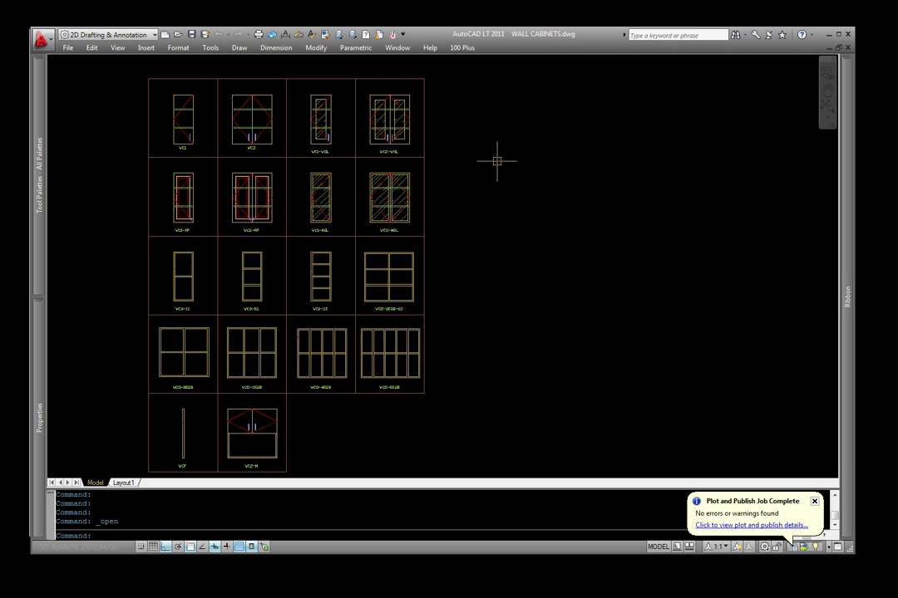
scroll(490, 154, down, 2)
mouse_move(490, 155)
middle_down()
mouse_move(516, 192)
mouse_move(523, 177)
middle_up()
mouse_move(42, 158)
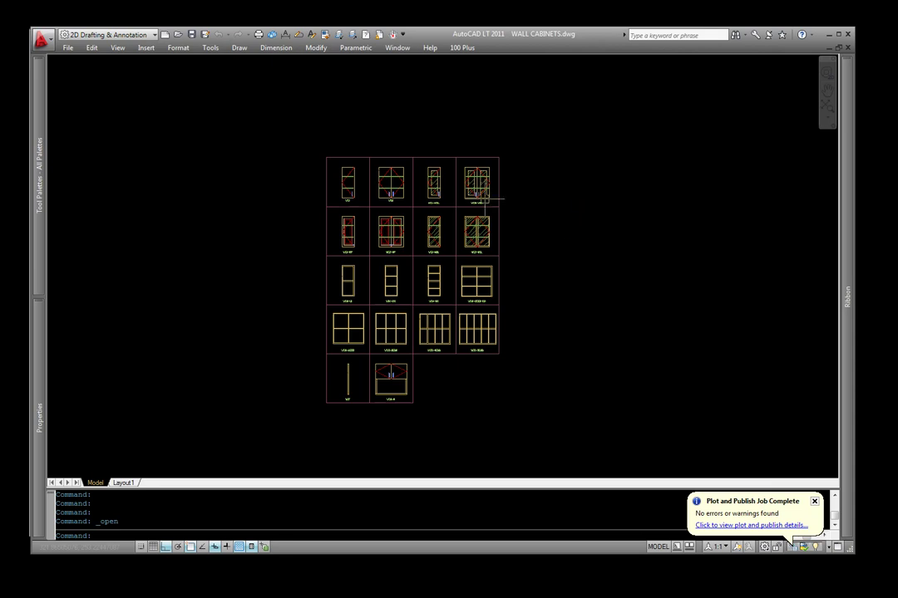
click(390, 191)
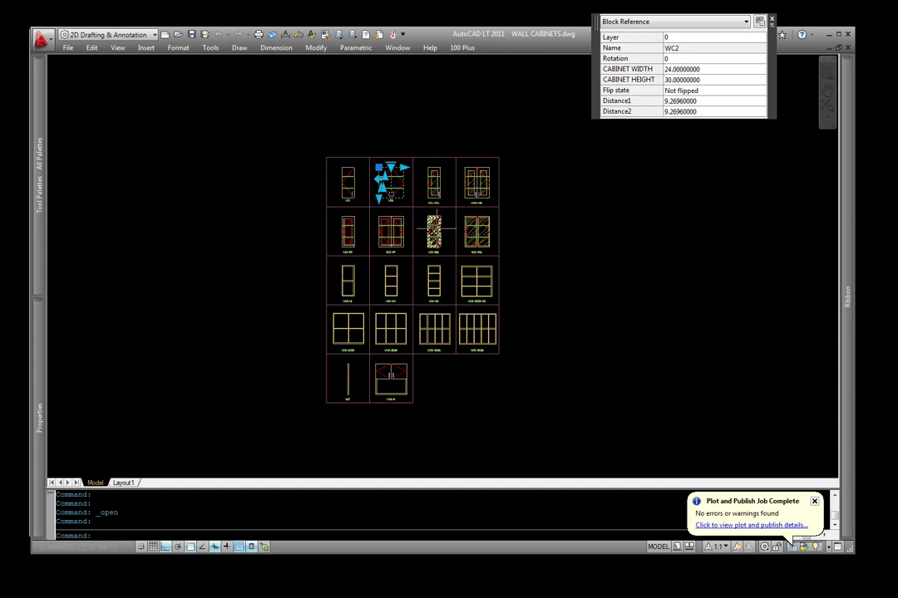
scroll(377, 167, up, 2)
scroll(377, 169, up, 2)
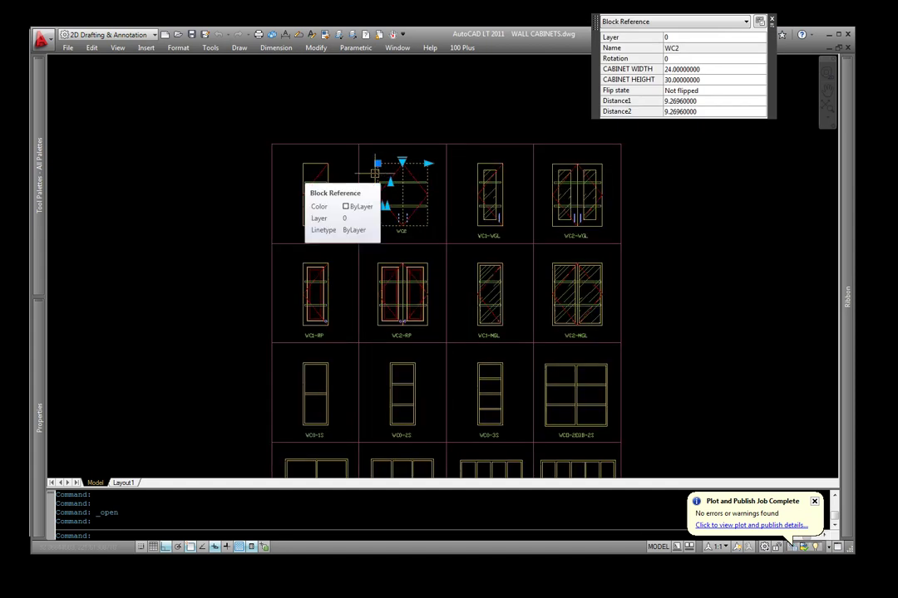
key(Escape)
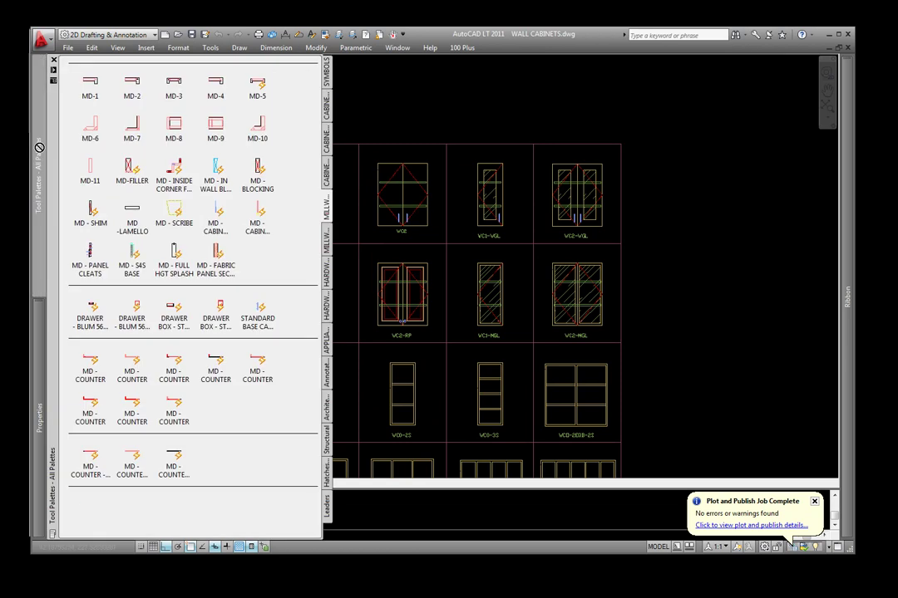
click(330, 116)
drag(332, 120, 237, 115)
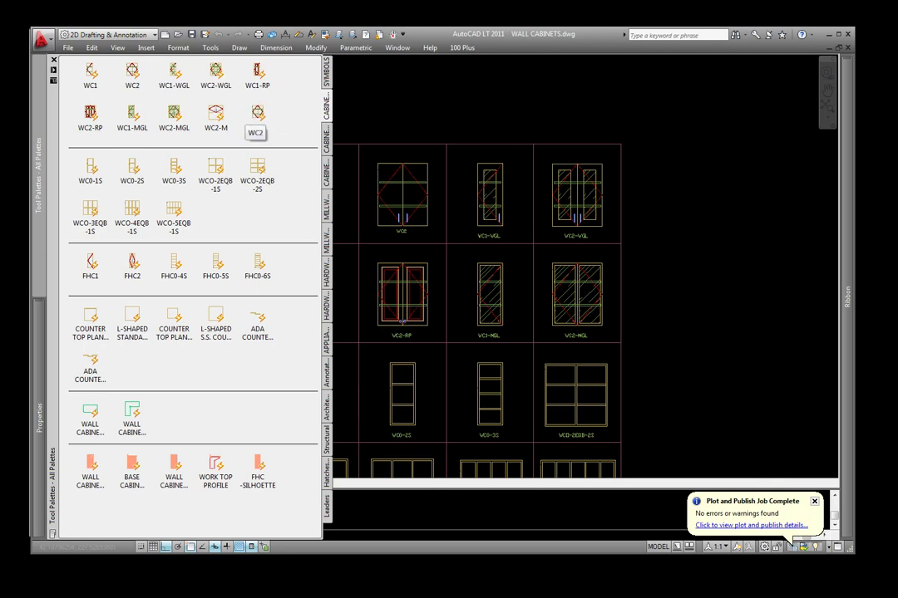
right_click(258, 114)
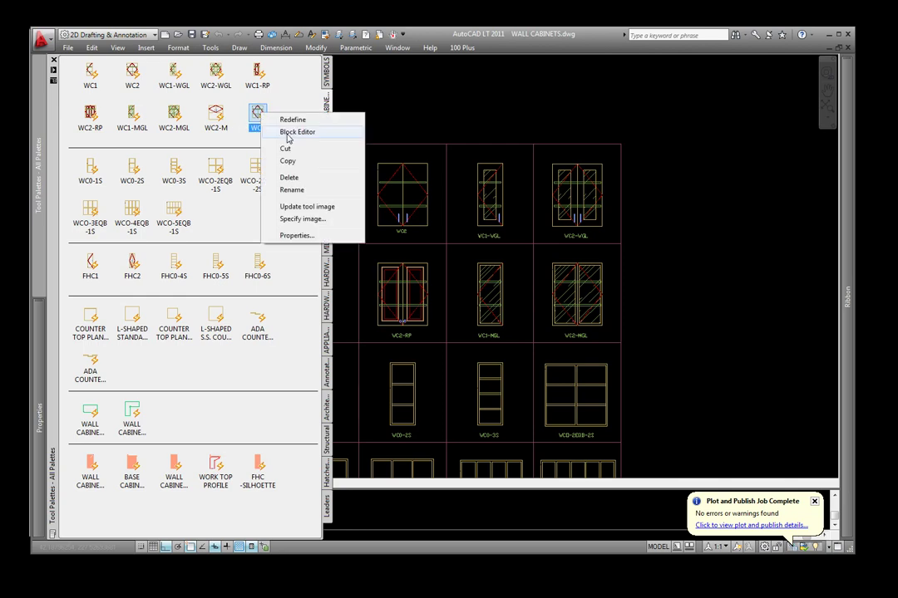
click(287, 177)
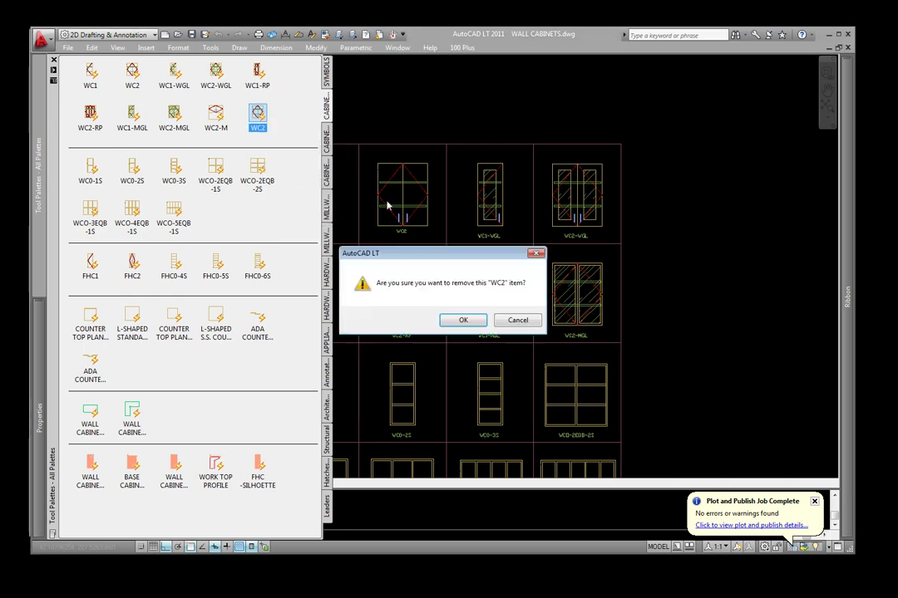
click(463, 320)
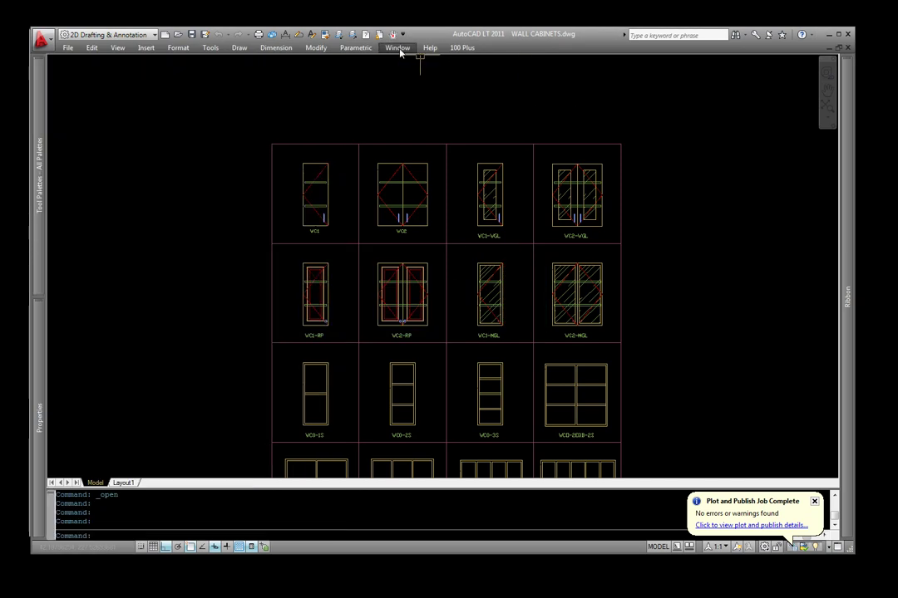
- Switch to the BLOCK FACTORY DEMO DWG drawing and frame the pantry drawings
click(399, 50)
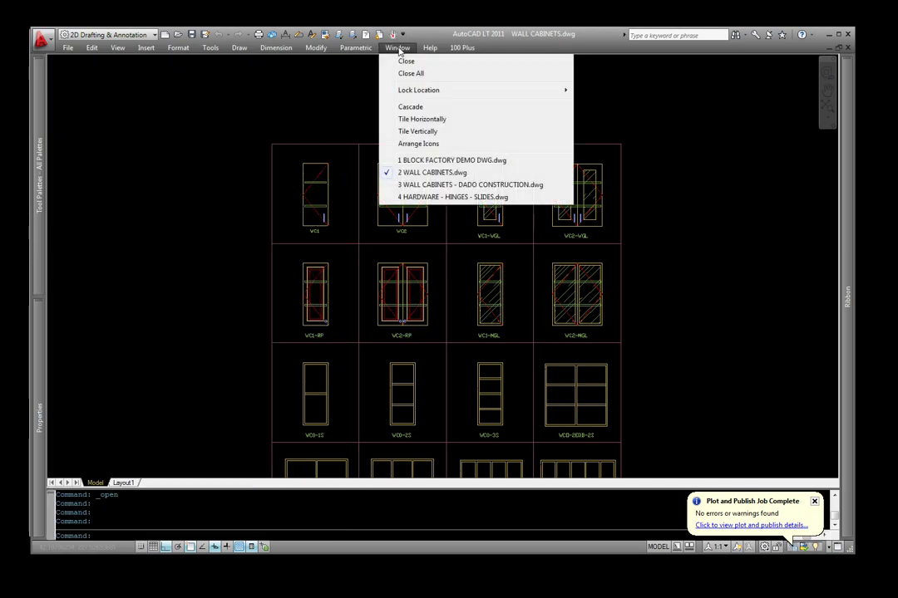
click(428, 159)
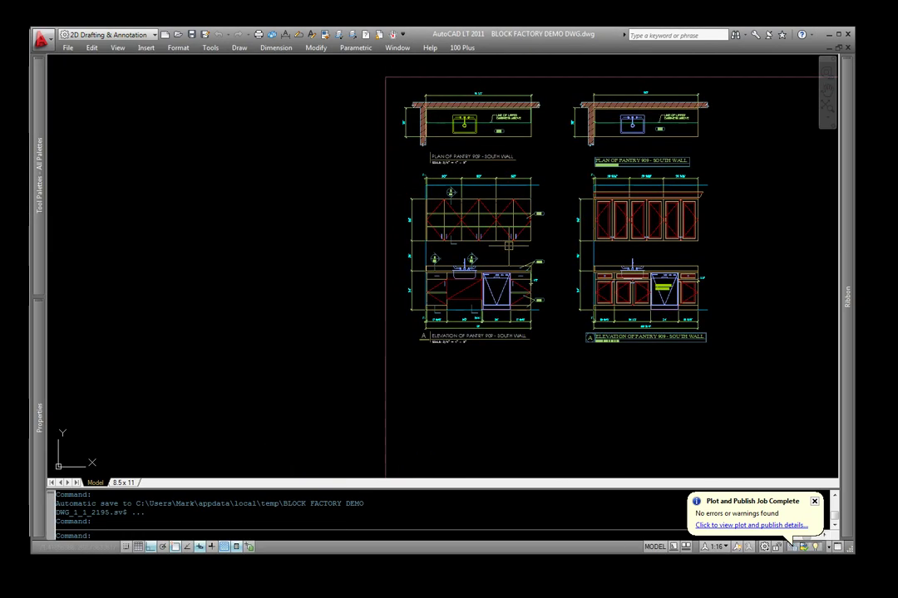
scroll(532, 180, down, 4)
scroll(537, 185, up, 5)
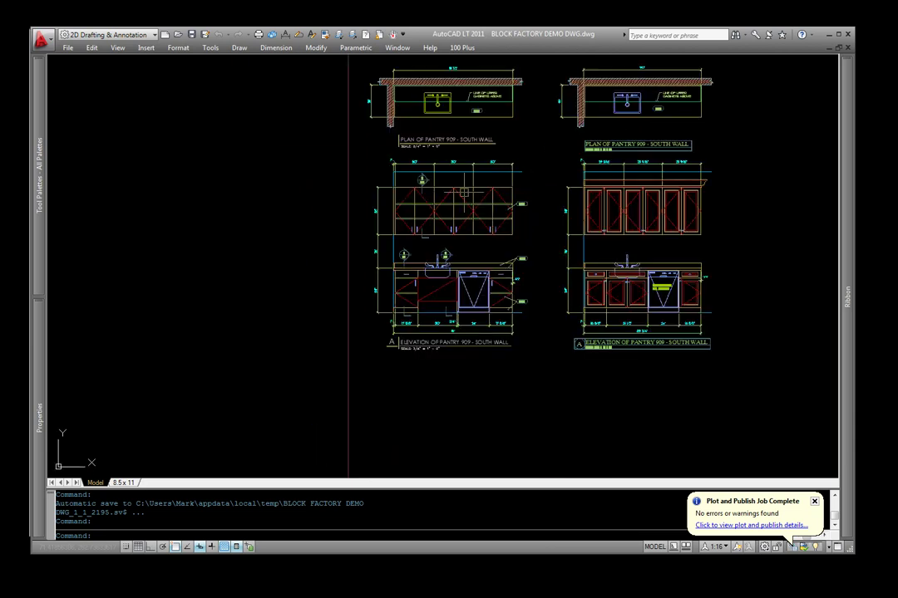
middle_drag(453, 208, 494, 237)
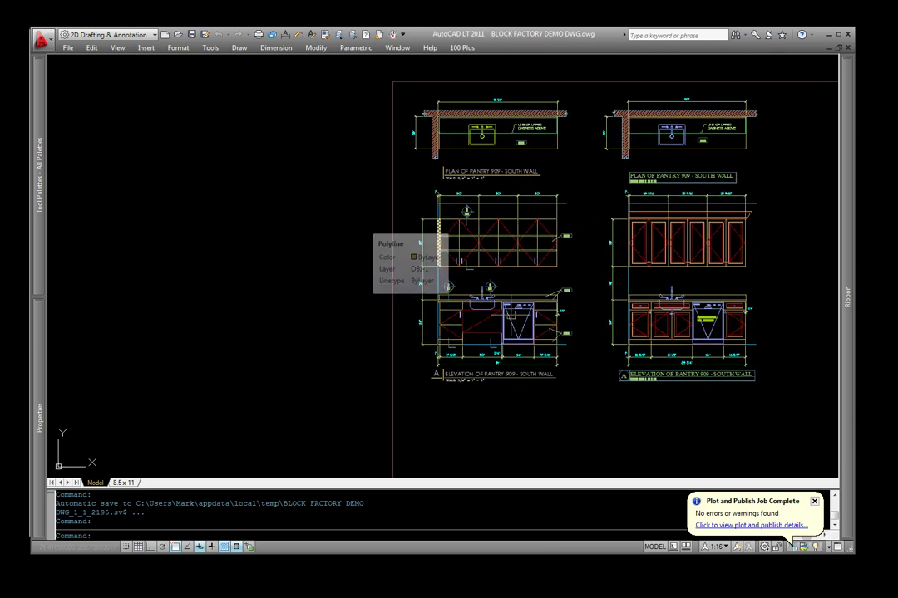
- Select the dishwasher, sink and base cabinet blocks, then clear them and pan to the pantry plan and elevation
click(521, 320)
scroll(544, 316, up, 4)
click(551, 324)
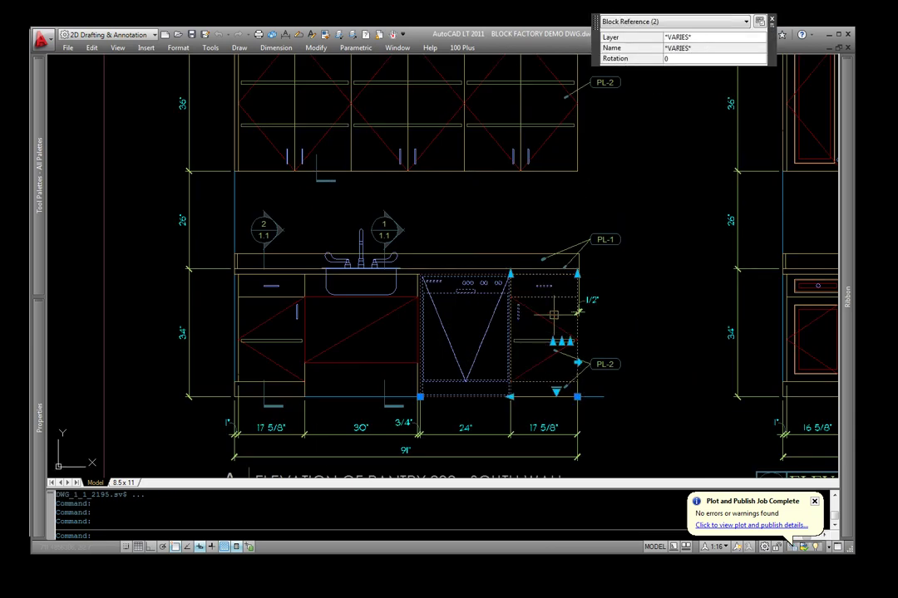
click(326, 267)
click(303, 275)
scroll(708, 350, down, 3)
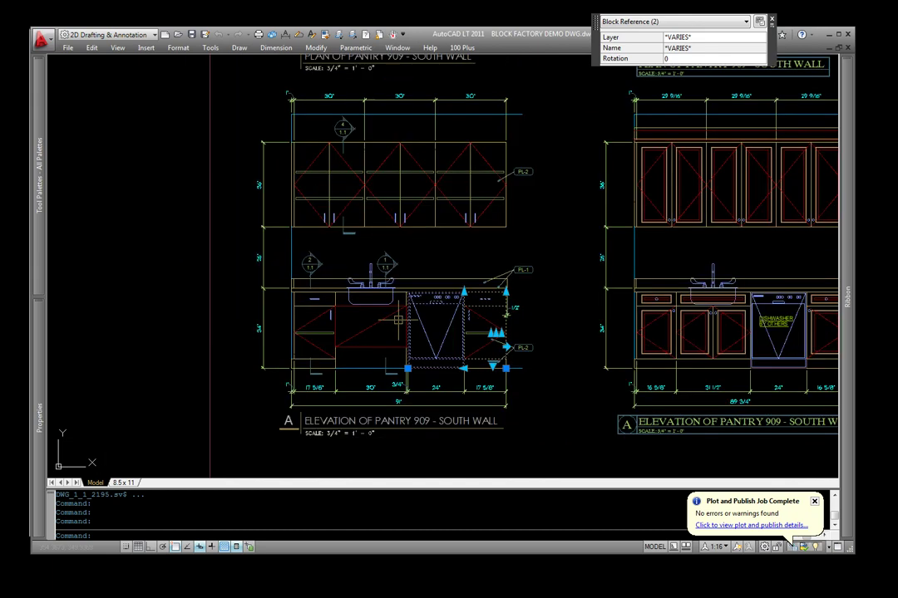
key(Escape)
scroll(407, 296, down, 4)
scroll(430, 296, up, 4)
middle_drag(431, 296, 380, 276)
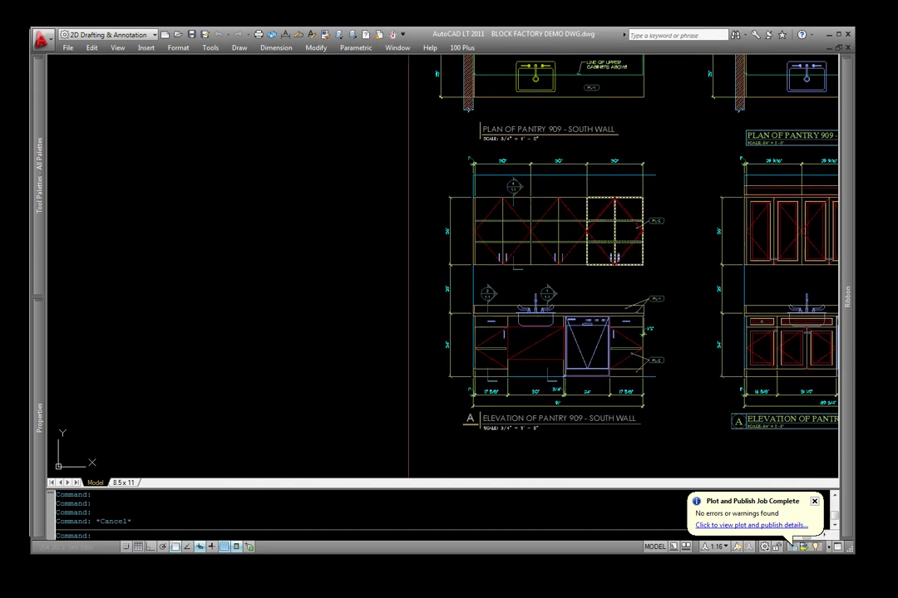
- Insert a 24 x 30 WC2 wall cabinet left of the south-wall elevation, offset From the existing cabinet corner
mouse_move(39, 164)
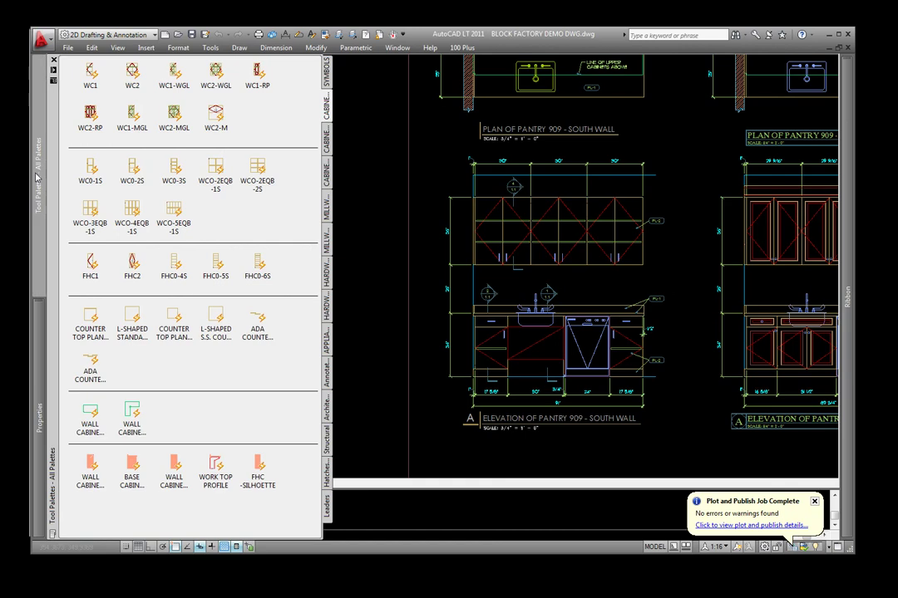
click(131, 73)
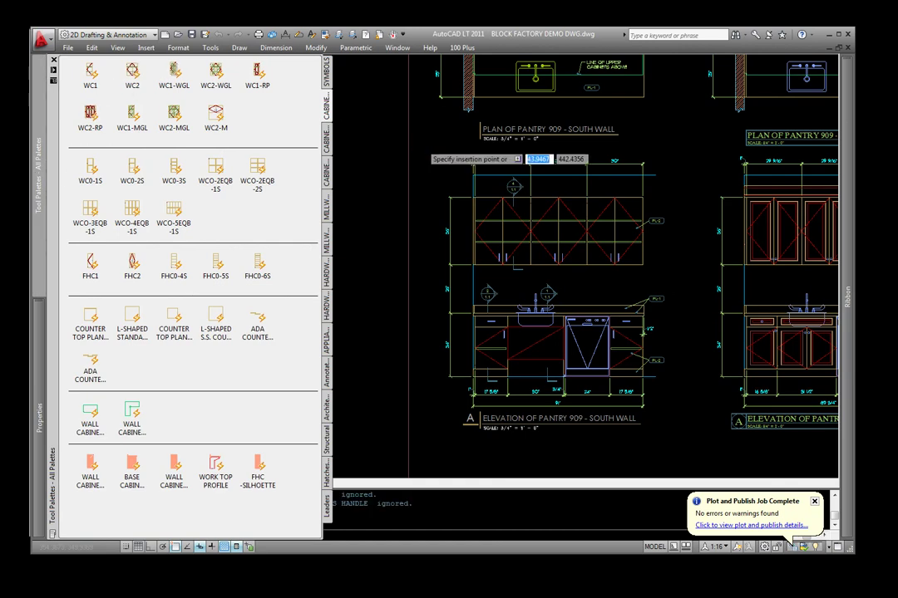
scroll(243, 206, up, 2)
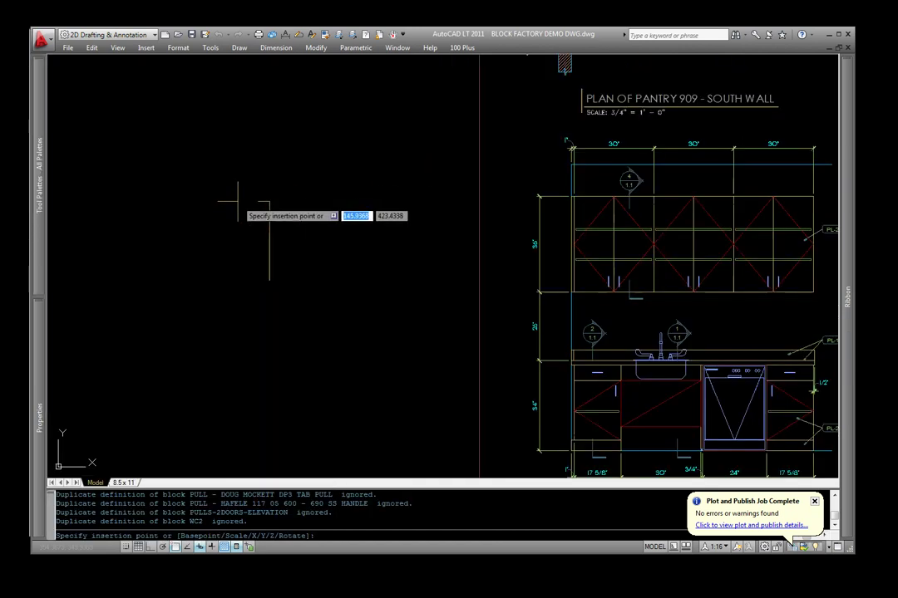
shift+right_click(169, 202)
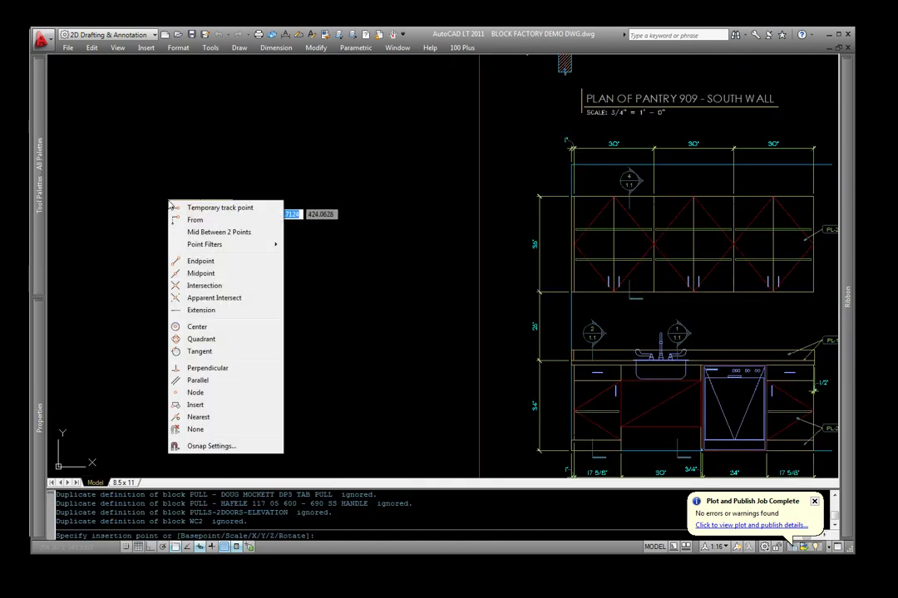
click(194, 220)
click(541, 197)
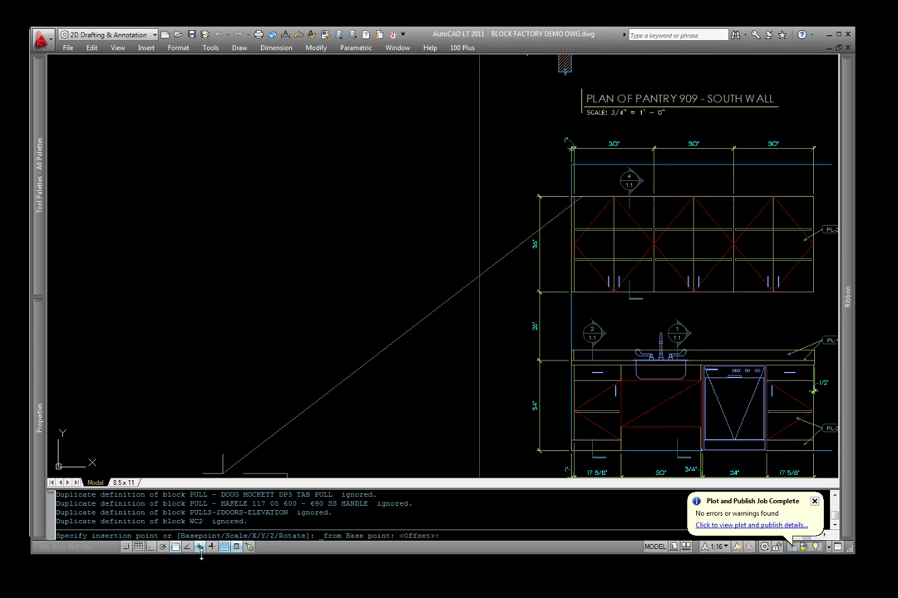
click(187, 546)
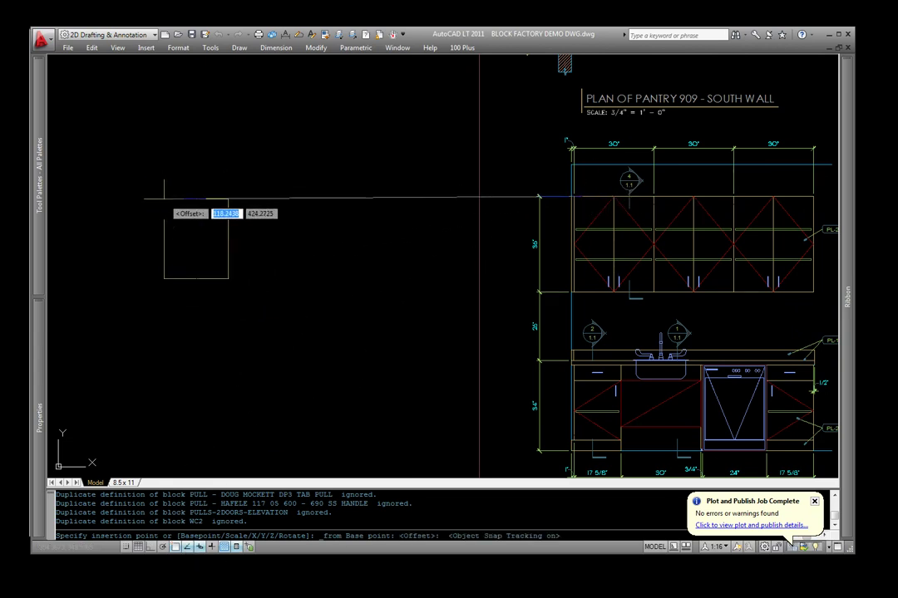
click(164, 198)
click(234, 243)
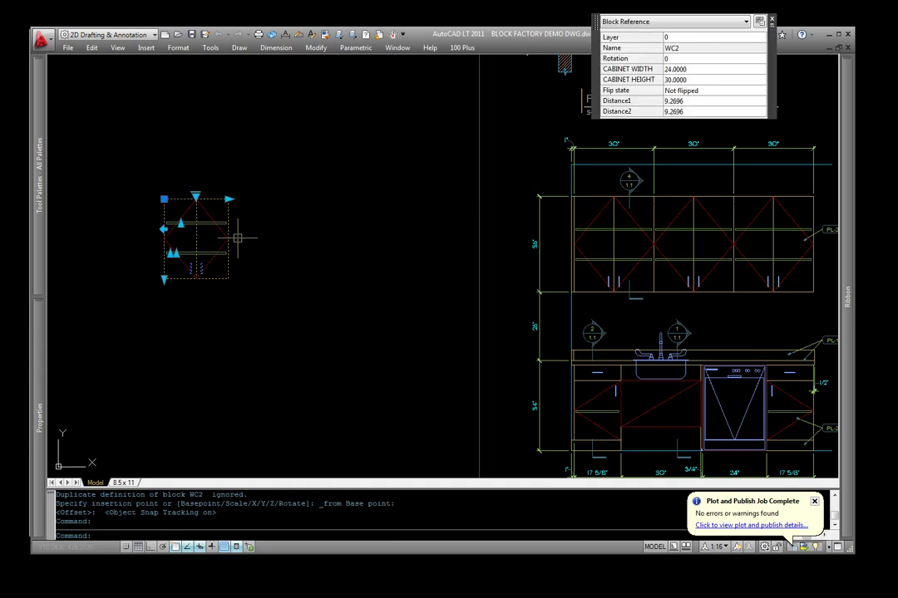
- Stretch the new WC2 cabinet's width grip to 30, keeping its height at 30
click(227, 199)
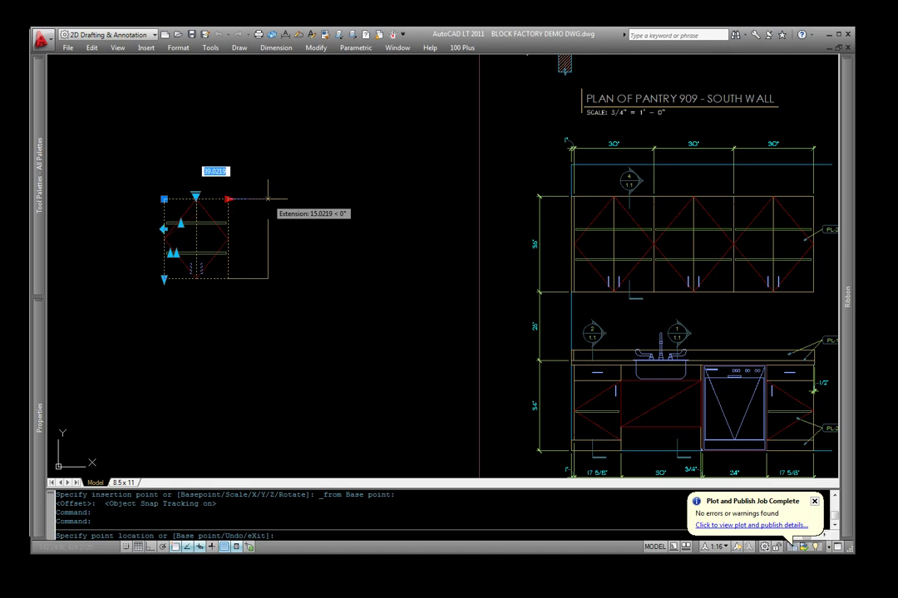
key(Escape)
click(163, 280)
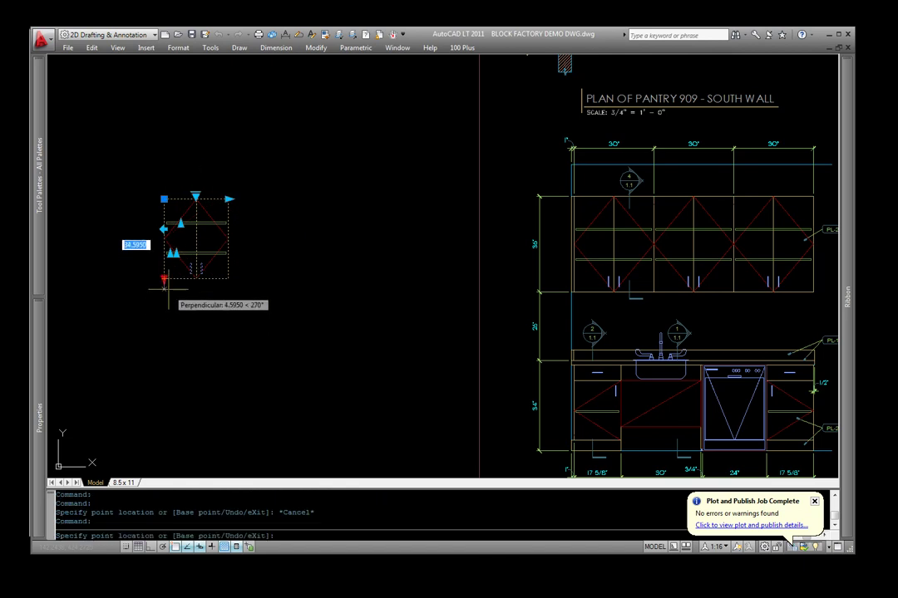
key(Escape)
click(228, 199)
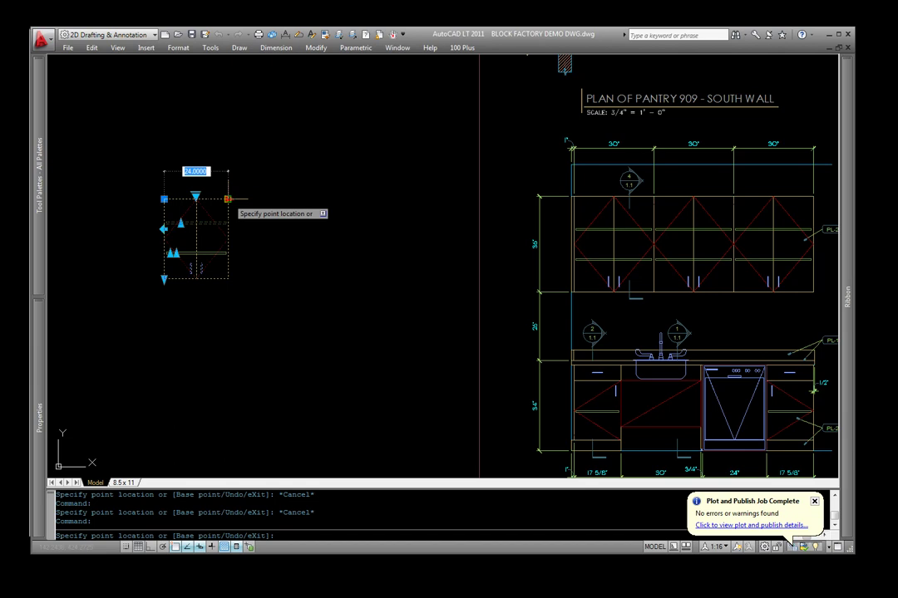
text(30)
key(Return)
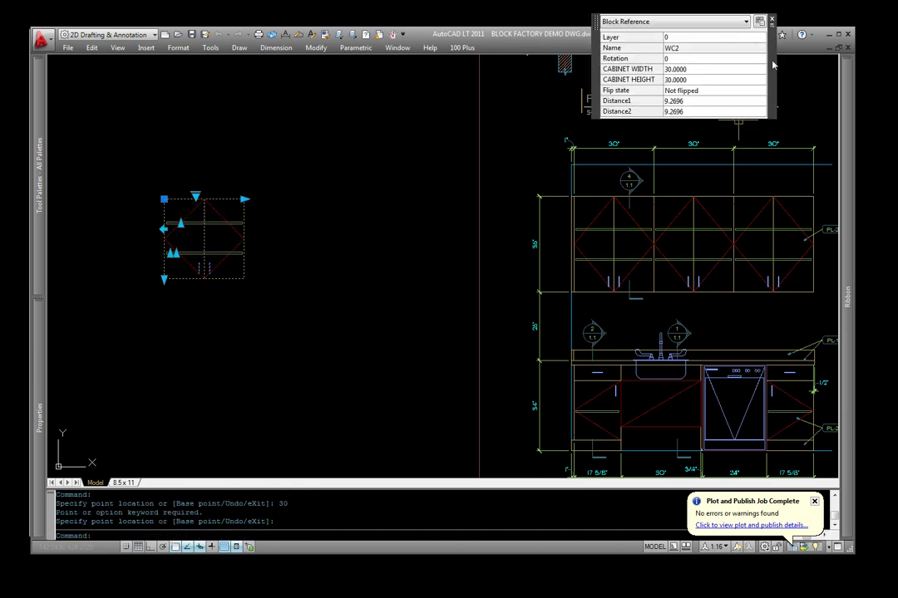
drag(771, 65, 439, 159)
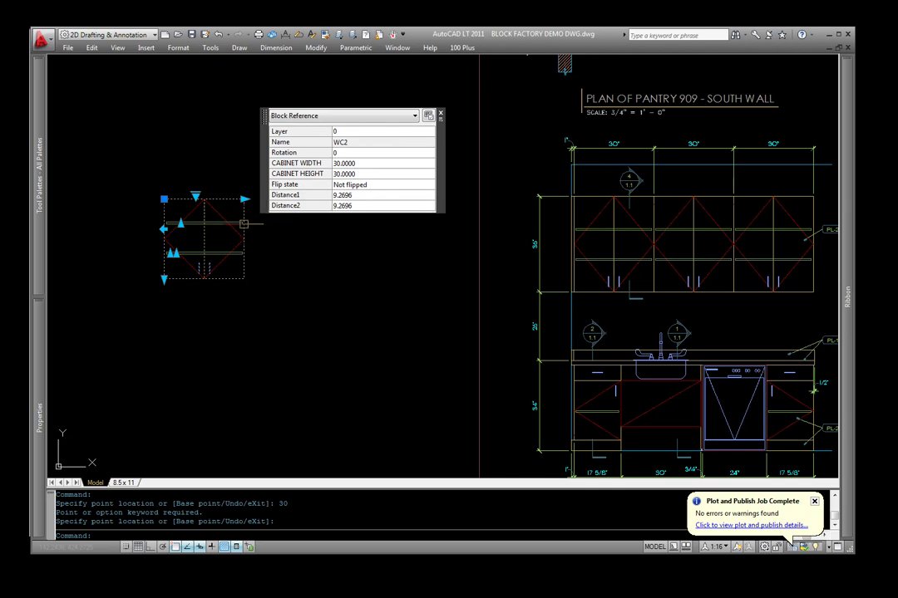
- Change the WC2 cabinet's CABINET HEIGHT to 36 in Quick Properties
click(164, 279)
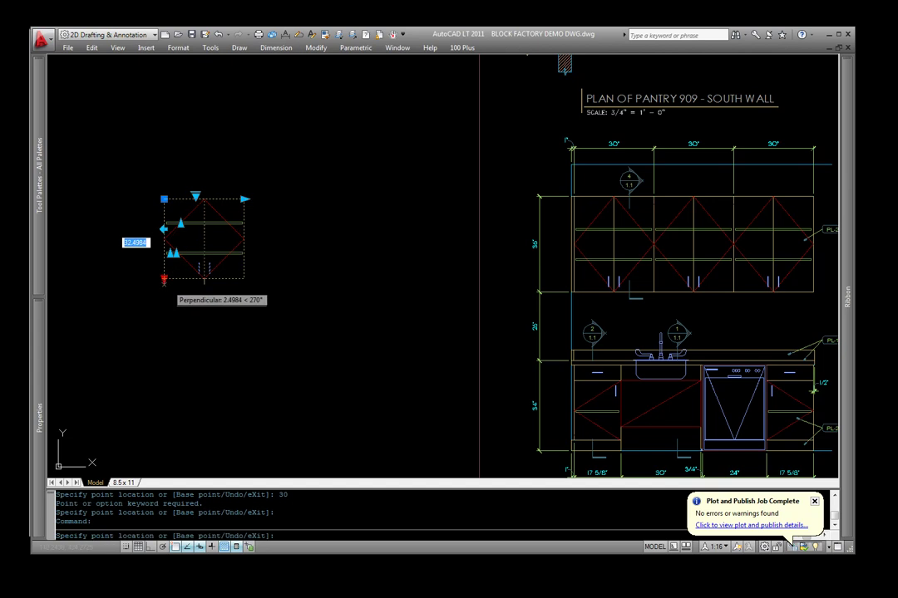
key(Escape)
key(Escape)
click(219, 221)
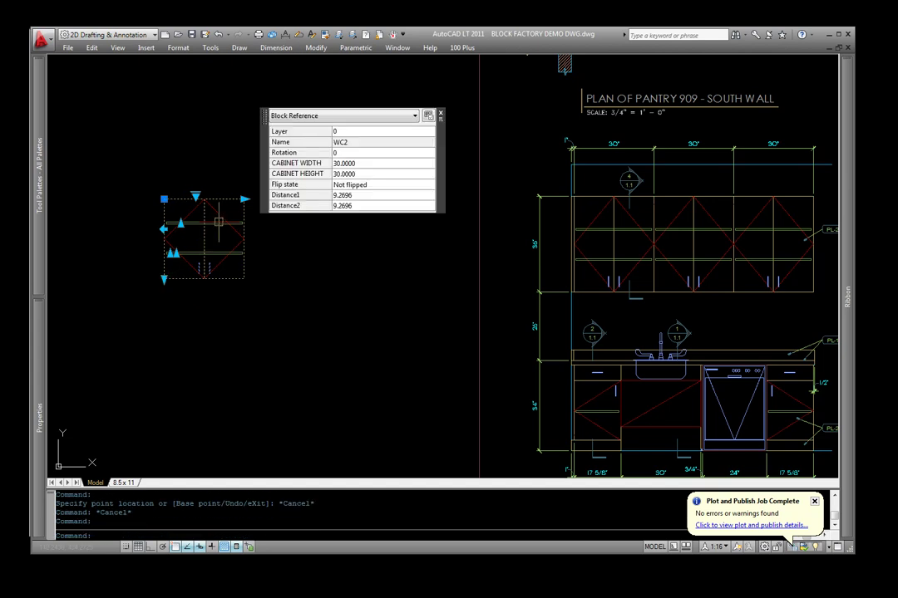
click(365, 174)
text(36)
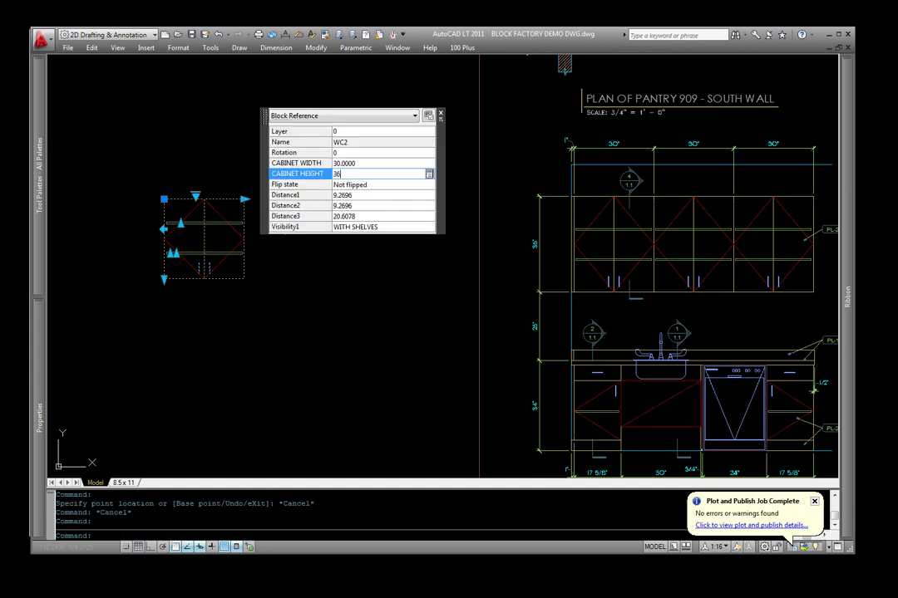
key(Tab)
key(Escape)
key(Escape)
- Copy the WC2 cabinet twice to the right with CP, forming a row of three
text(c)
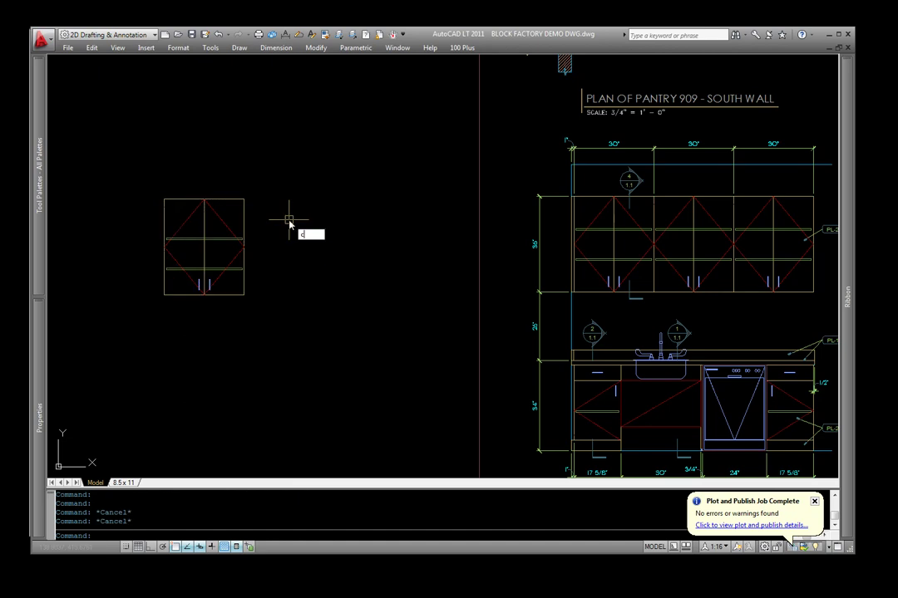
text(p)
key(Return)
click(288, 220)
click(227, 240)
key(Return)
click(164, 199)
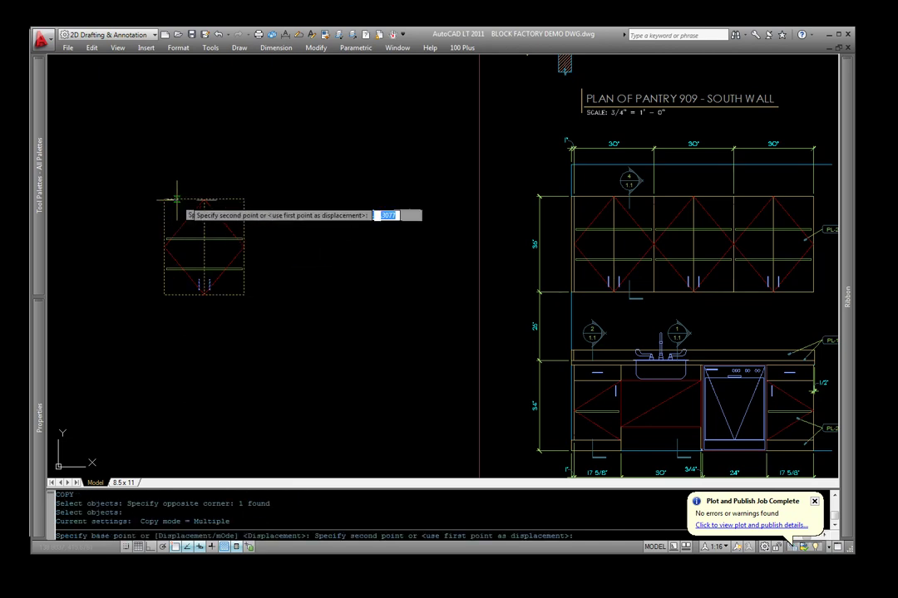
click(244, 199)
click(324, 200)
key(Escape)
- Set the rightmost cabinet's CABINET WIDTH to 24
click(371, 200)
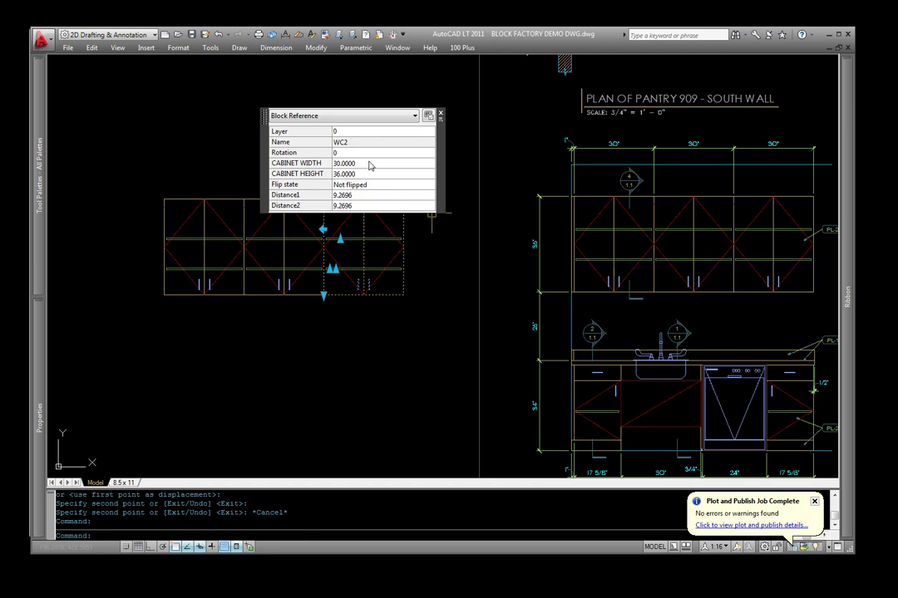
click(369, 163)
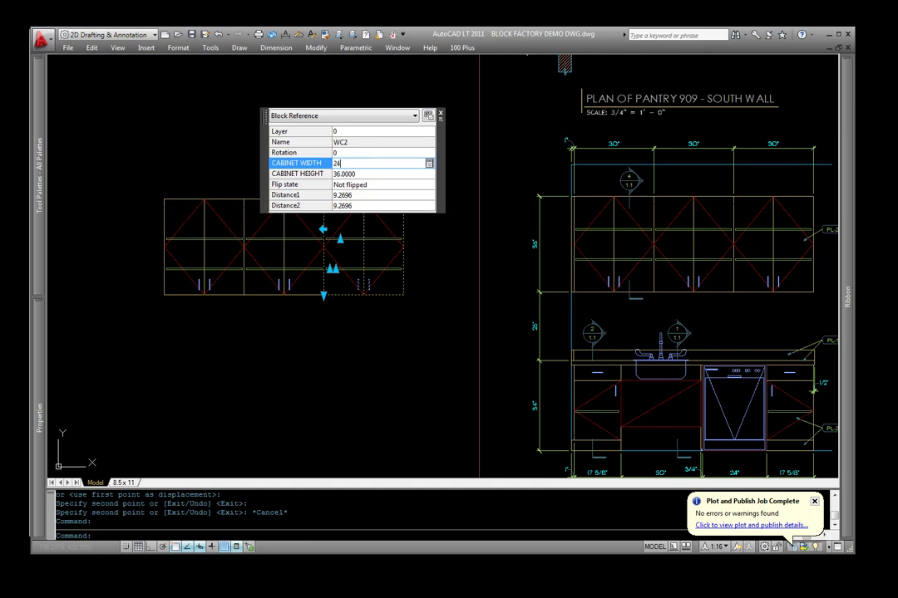
key(Return)
key(Escape)
- Set CABINET HEIGHT to 30 for all three cabinets, then check the right one's size
drag(410, 266, 153, 318)
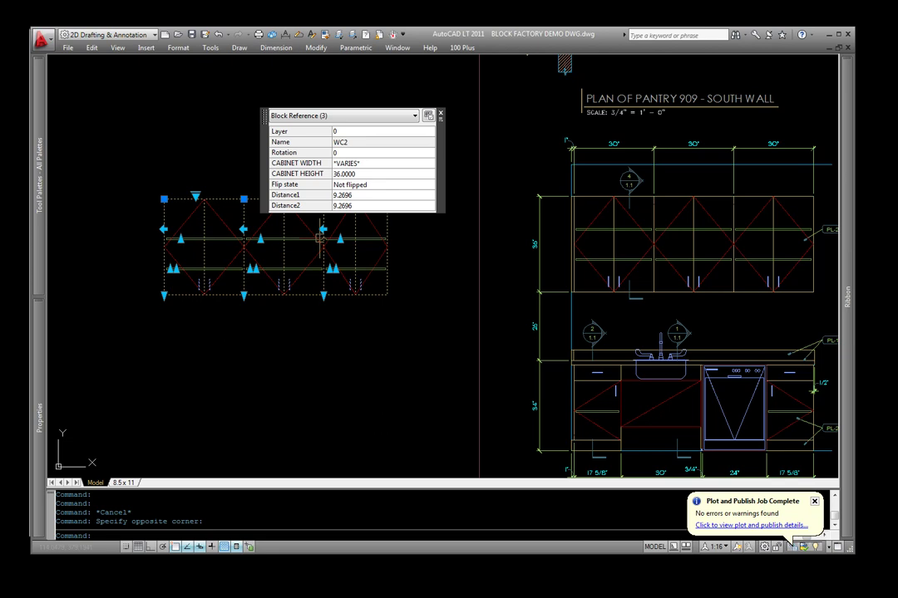
click(369, 173)
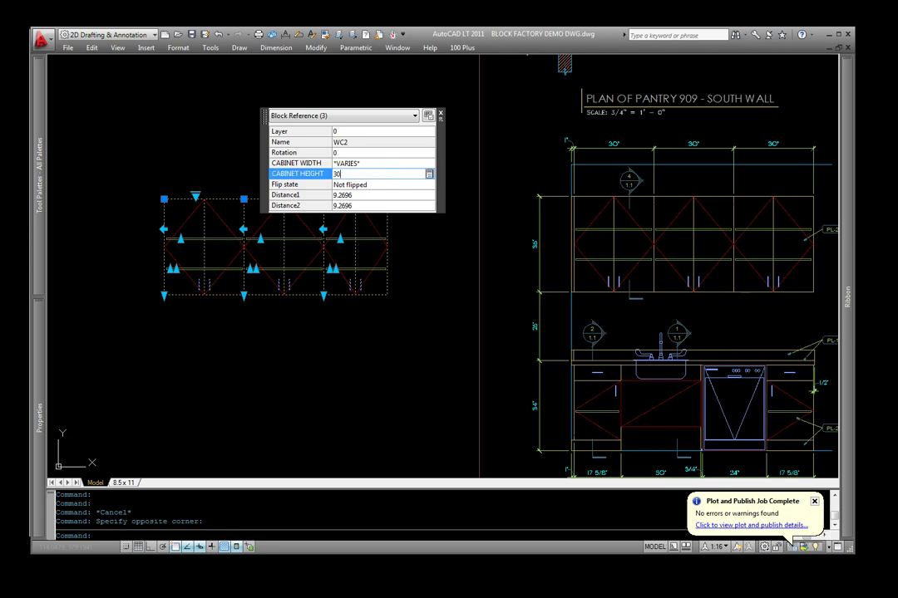
text(30)
key(Tab)
key(Escape)
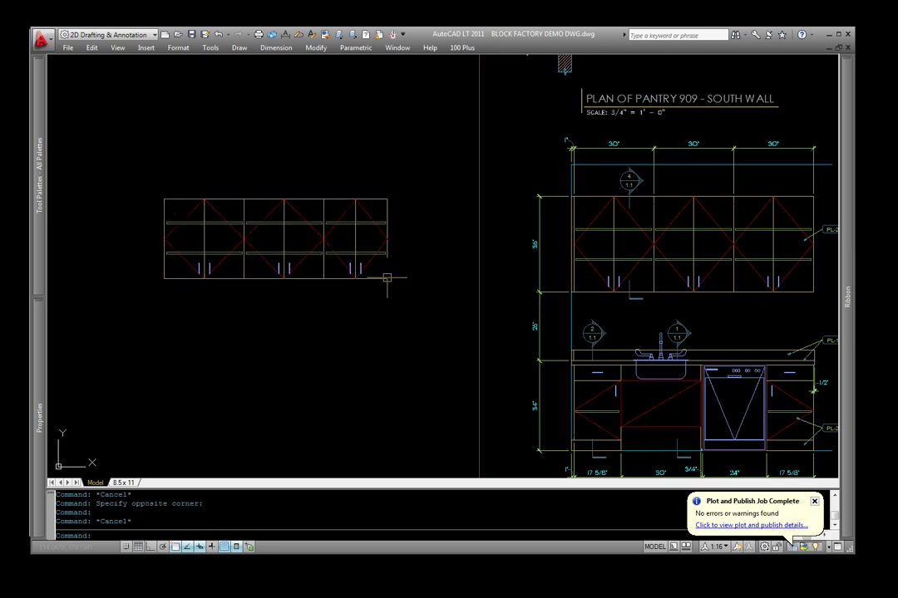
click(359, 277)
key(Escape)
click(359, 278)
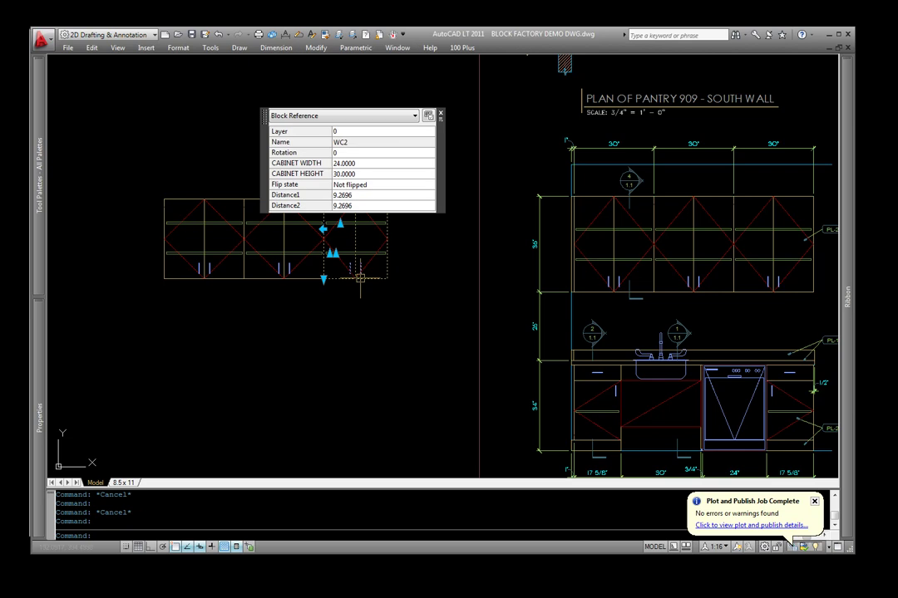
- Open the WC2 cabinet block in the Block Editor and zoom in
right_click(362, 284)
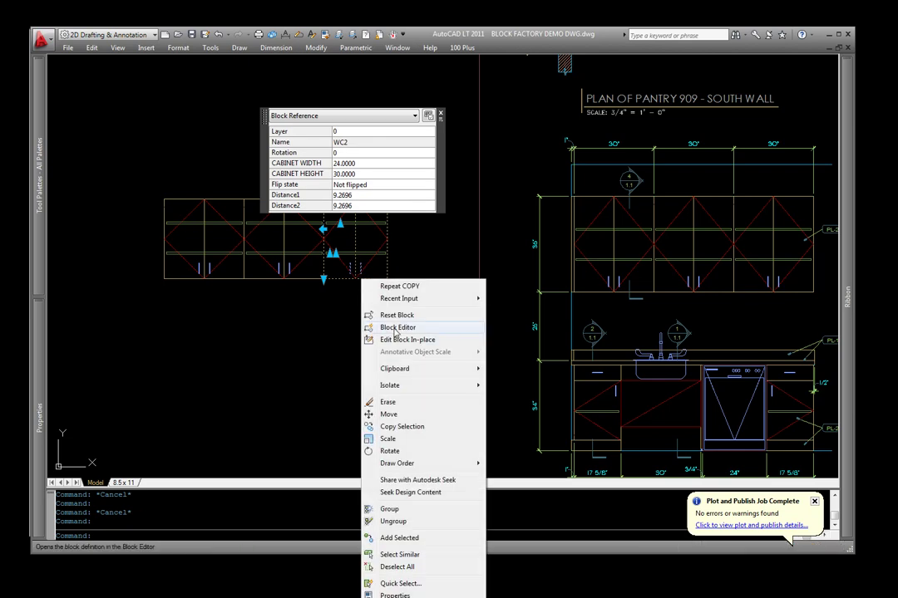
click(397, 331)
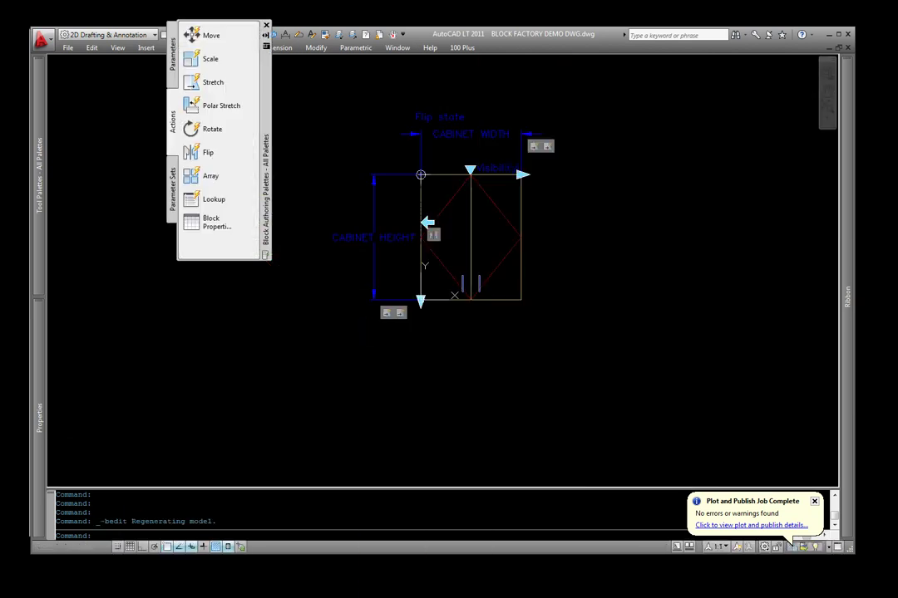
scroll(470, 276, up, 3)
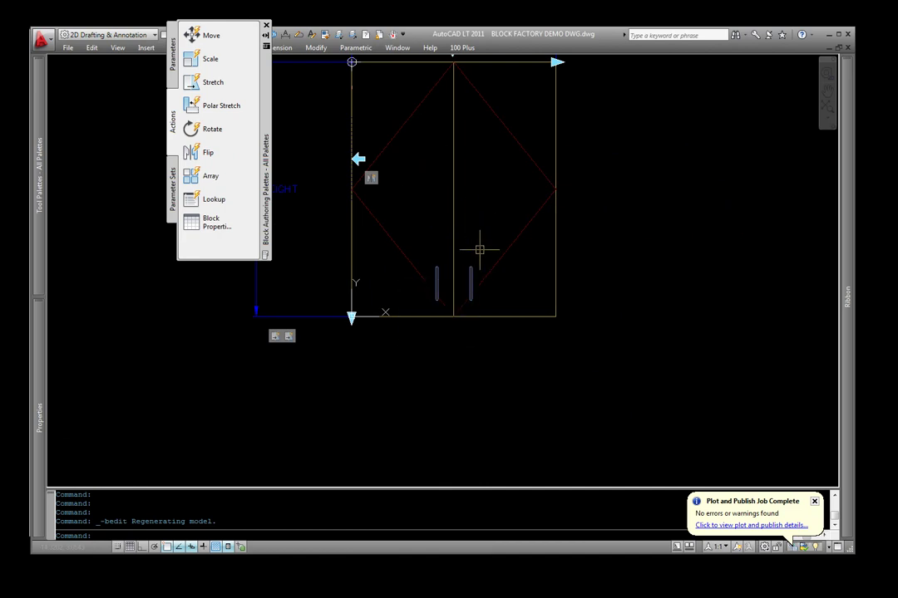
- Inspect the PULLS-2DOORS-ELEVATION block's Visibility1 states, leaving it on VERTICAL
click(470, 274)
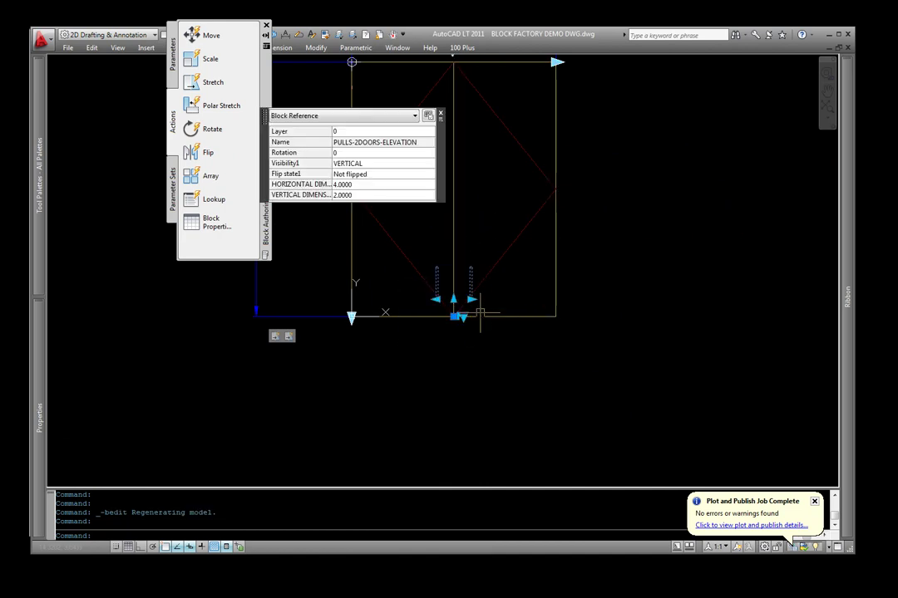
click(376, 164)
click(375, 164)
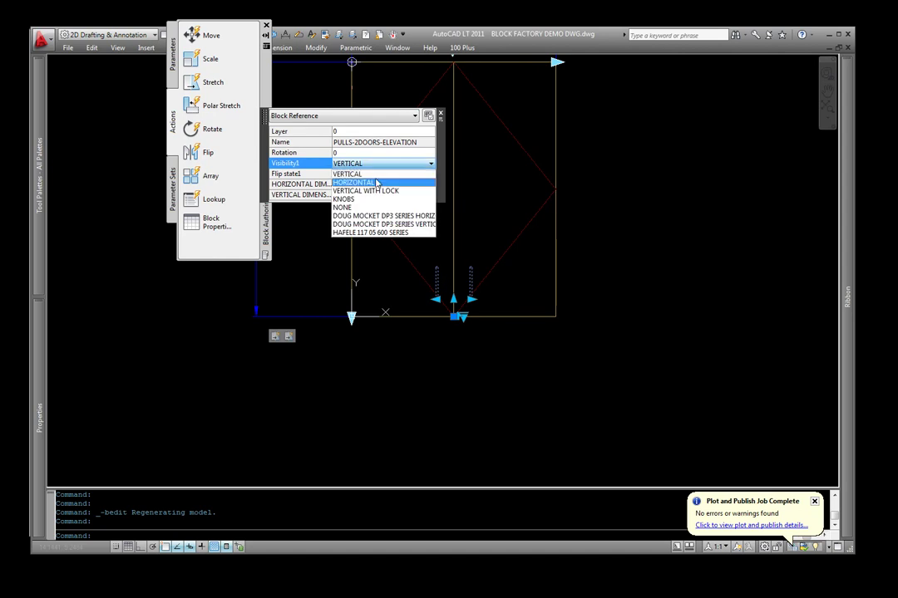
key(Up)
key(Down)
key(Down)
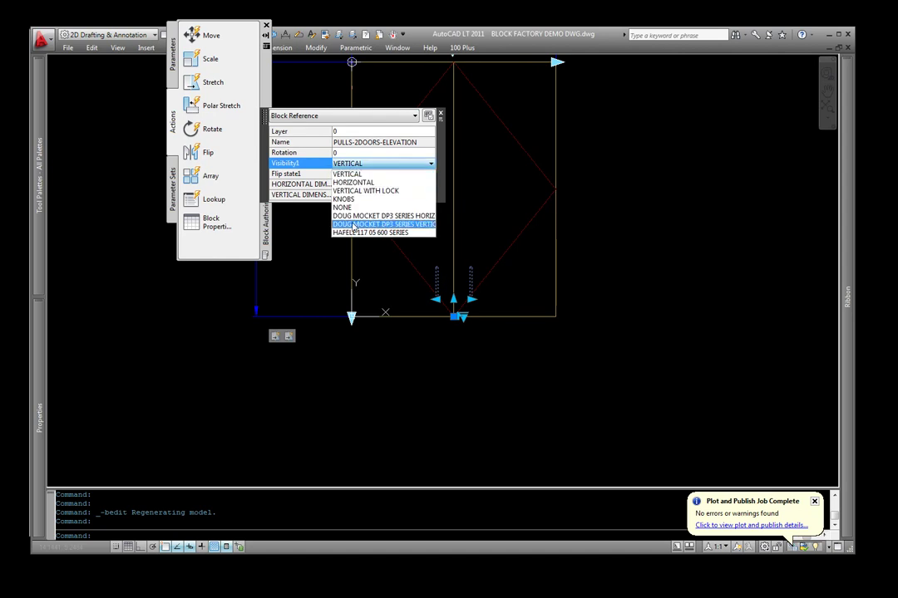
key(Up)
key(Up)
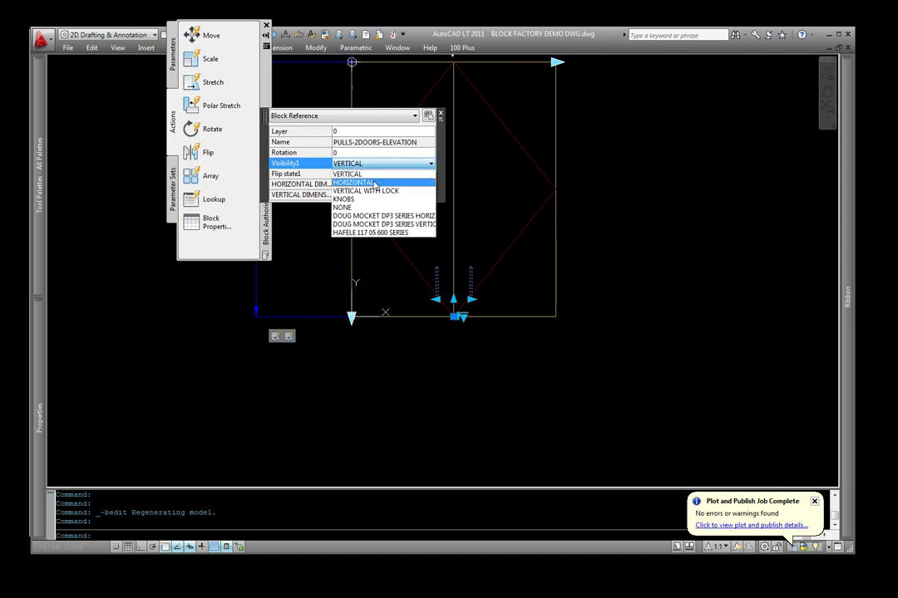
key(Escape)
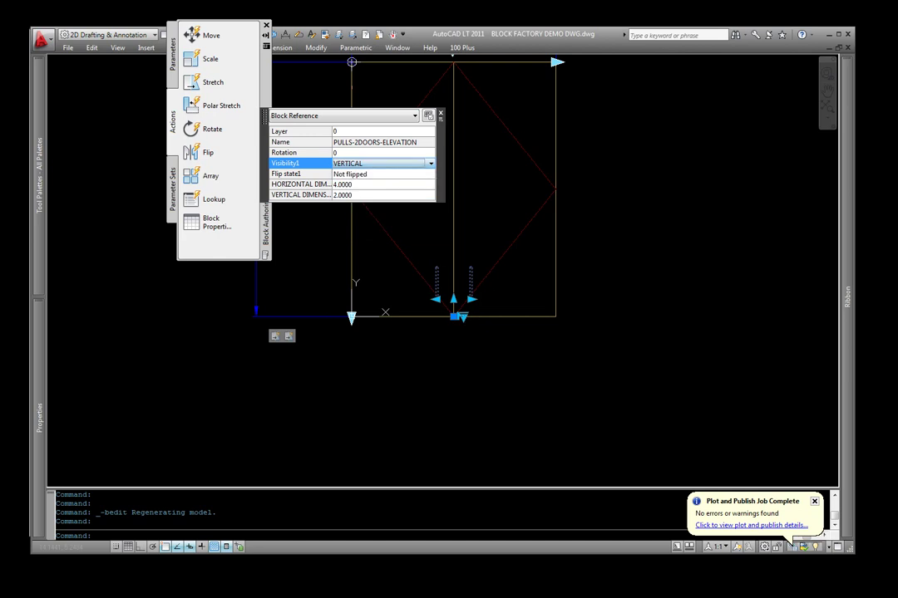
key(Escape)
- Cycle the pulls through HORIZONTAL, VERTICAL WITH LOCK, KNOBS and NONE visibility states
click(469, 283)
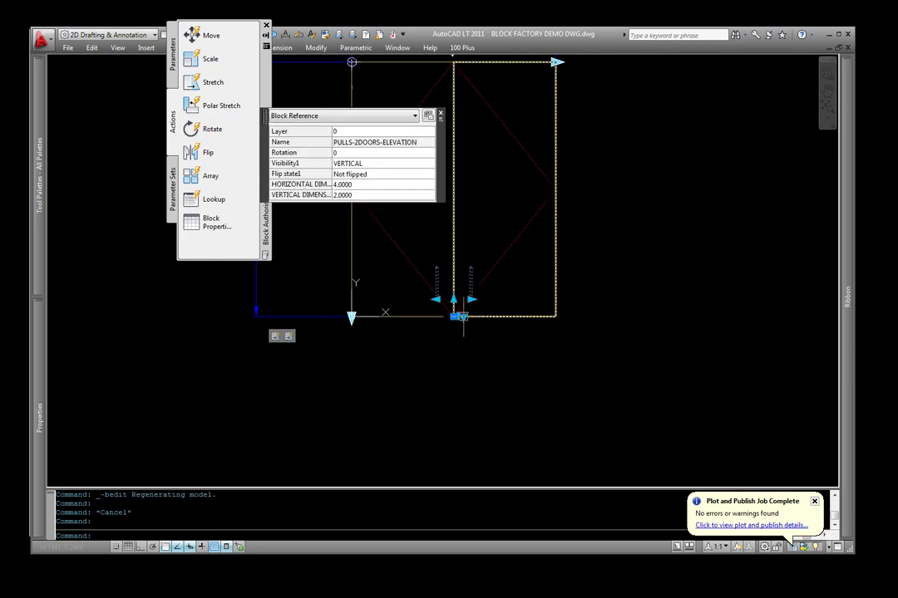
click(461, 316)
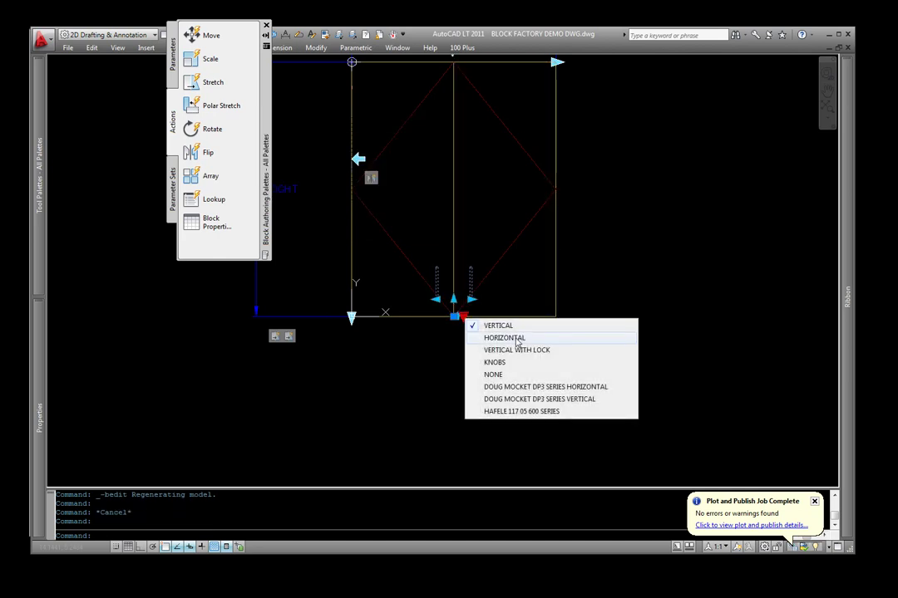
click(507, 337)
click(459, 317)
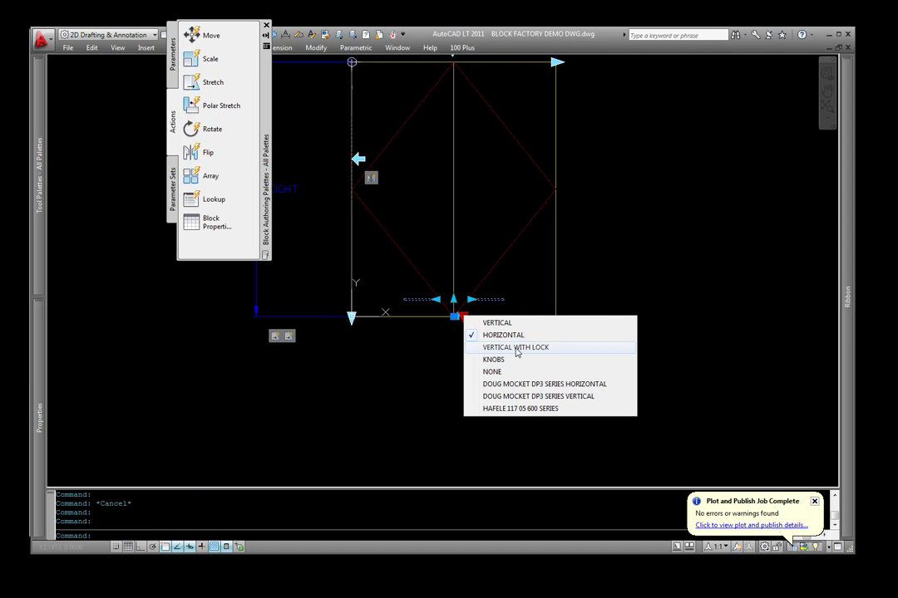
click(516, 349)
click(459, 317)
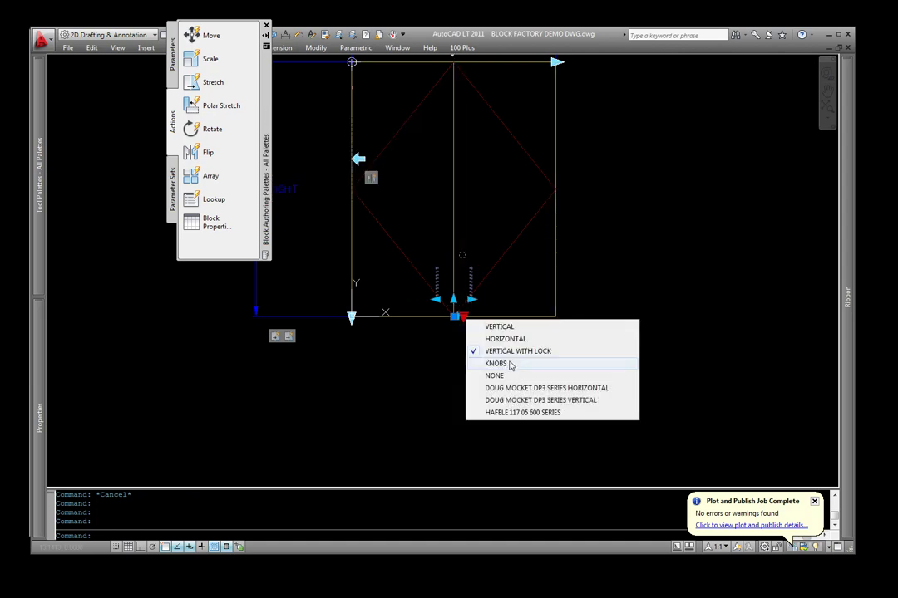
click(509, 364)
click(460, 316)
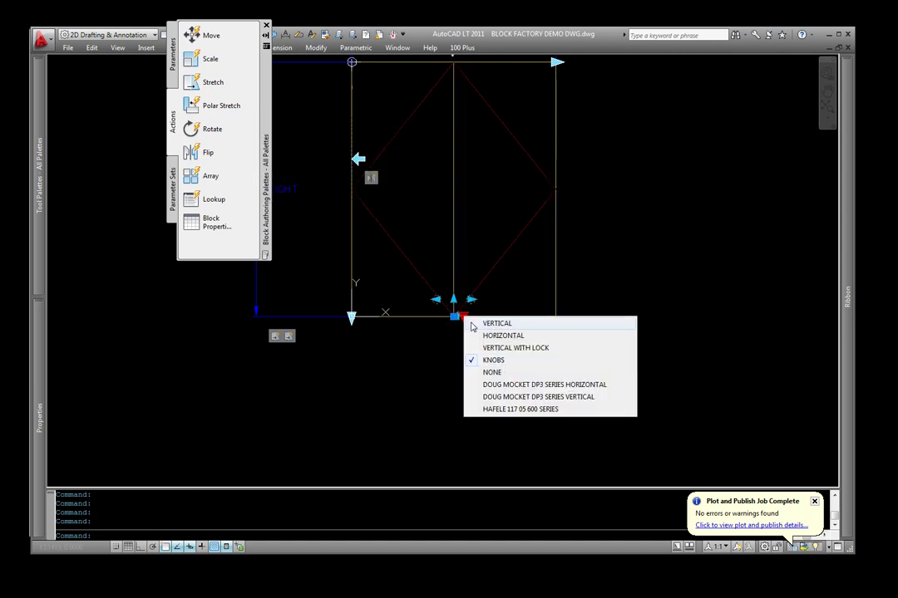
click(497, 373)
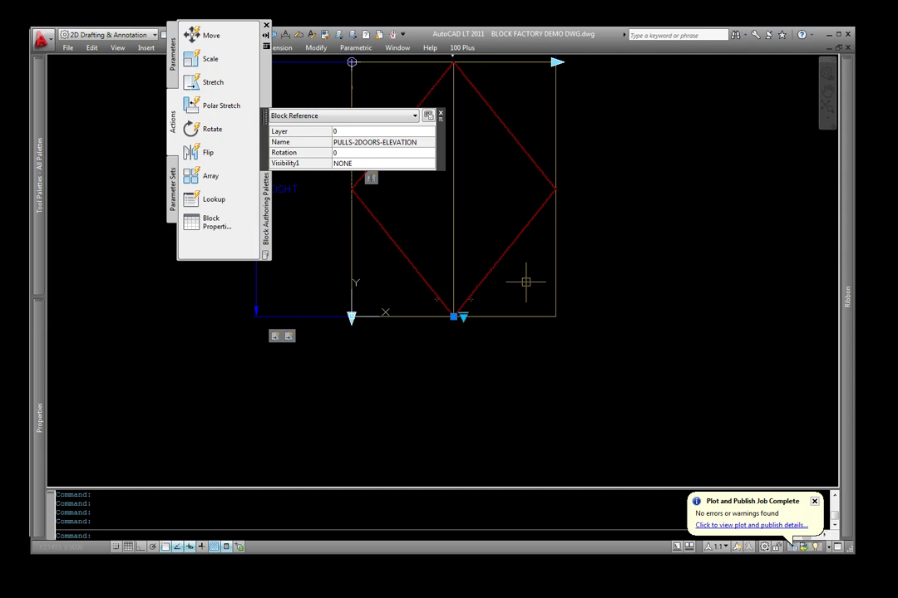
- Try both DOUG MOCKET DP3 SERIES states, ending on HAFELE 117 05 600 SERIES
click(459, 316)
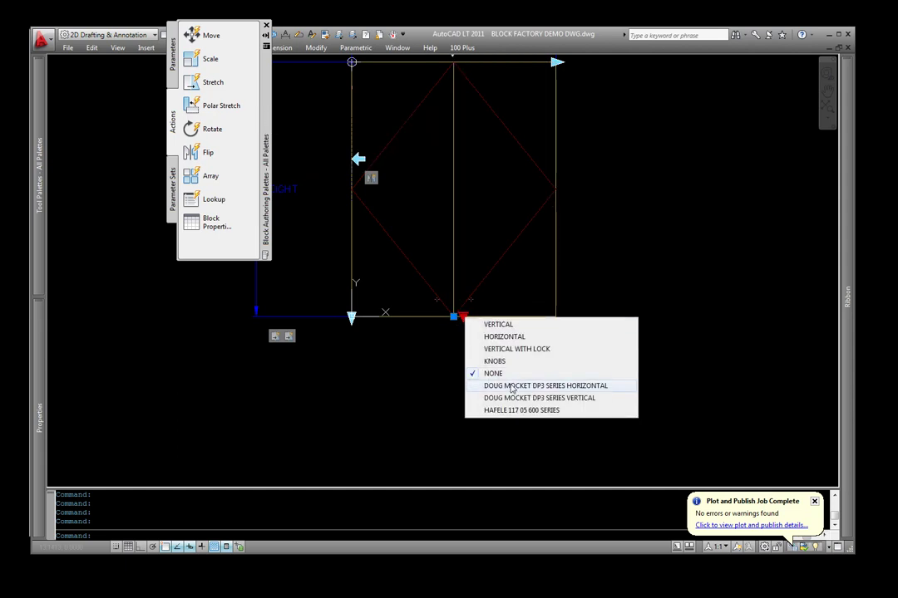
click(511, 388)
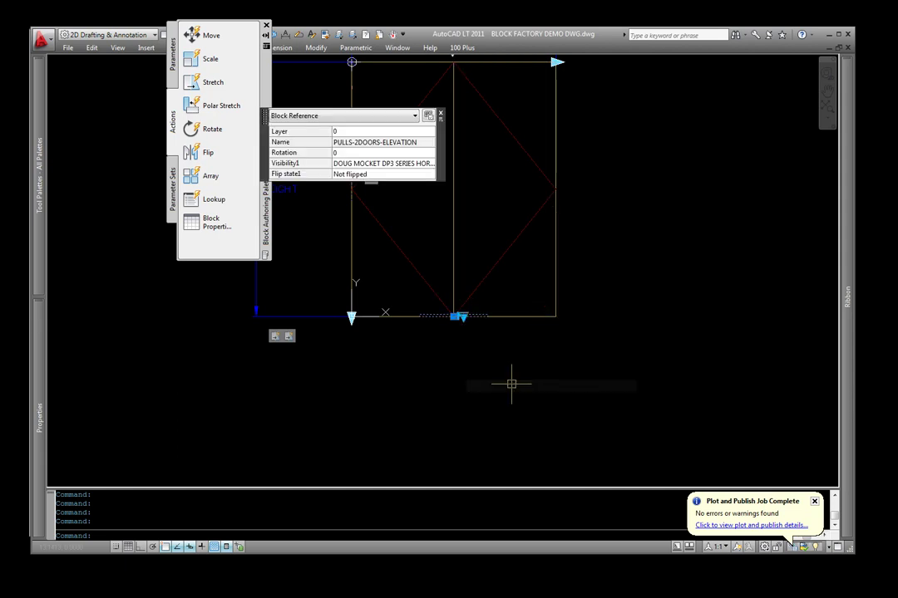
click(460, 317)
click(508, 395)
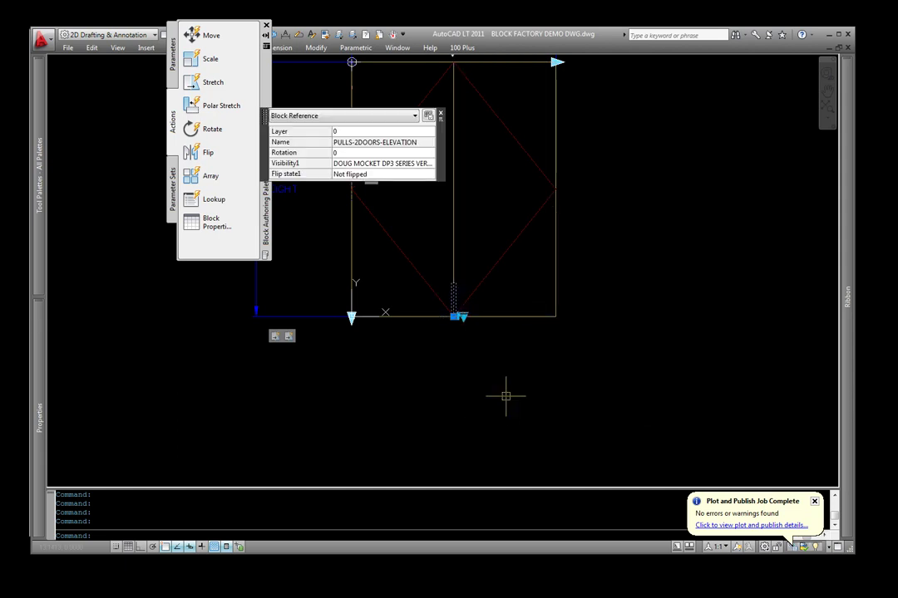
click(459, 316)
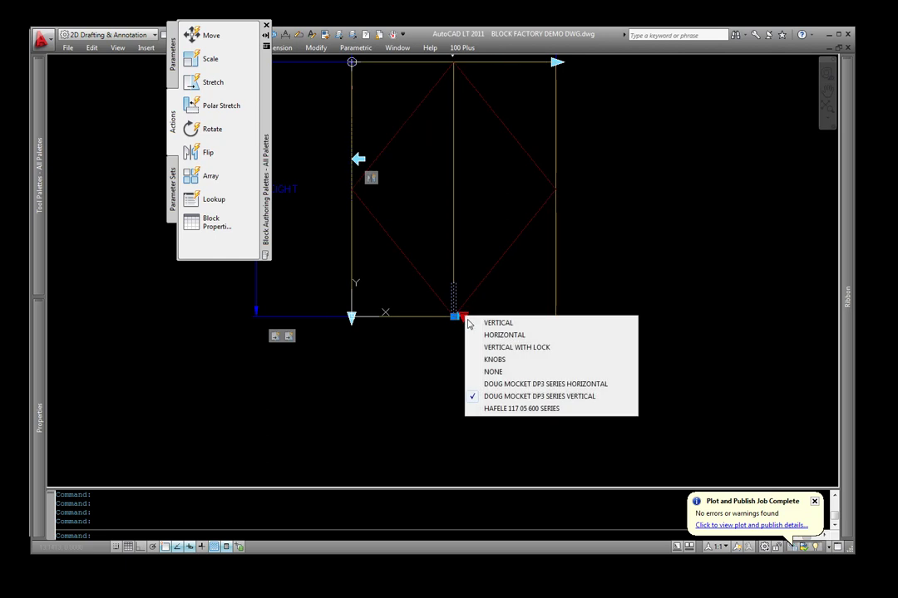
click(509, 409)
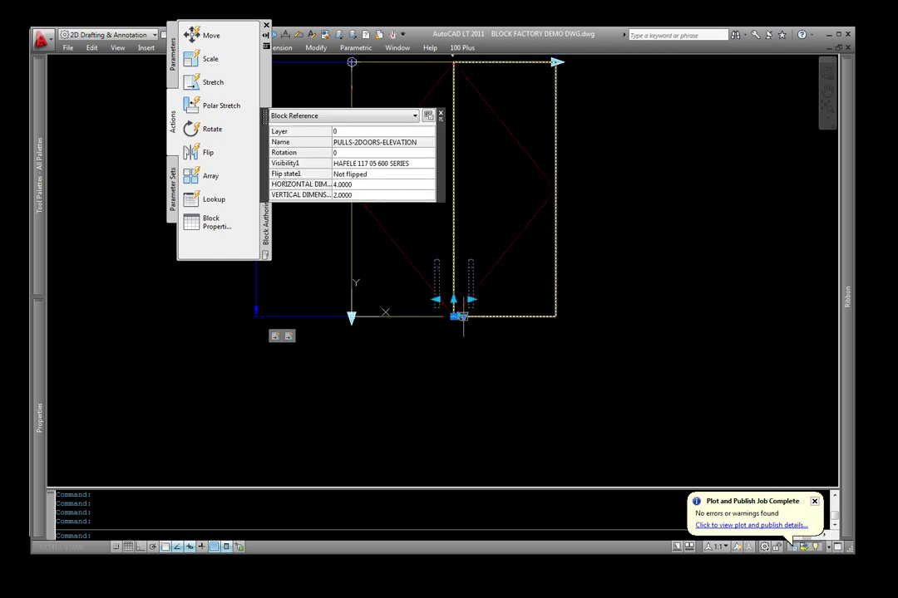
click(460, 317)
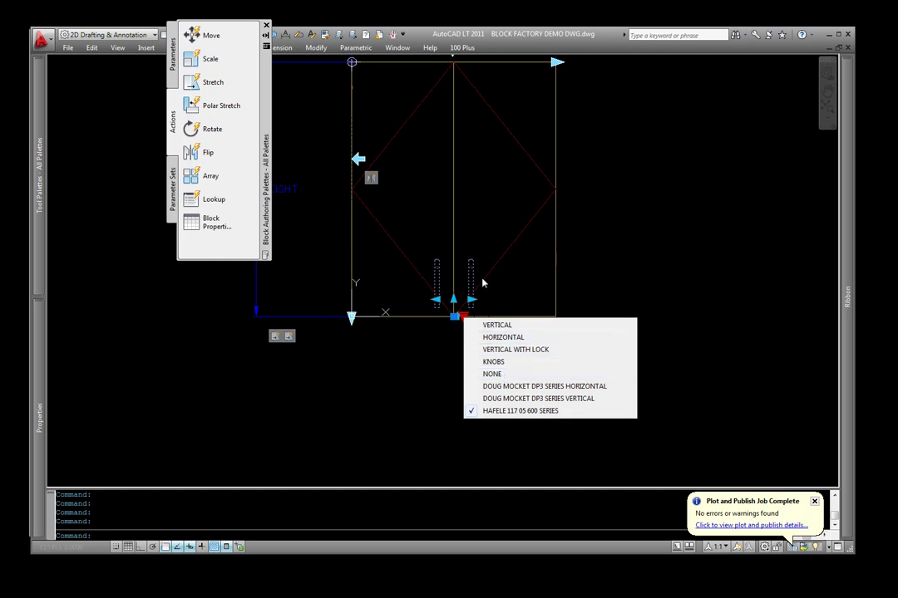
key(Escape)
key(Escape)
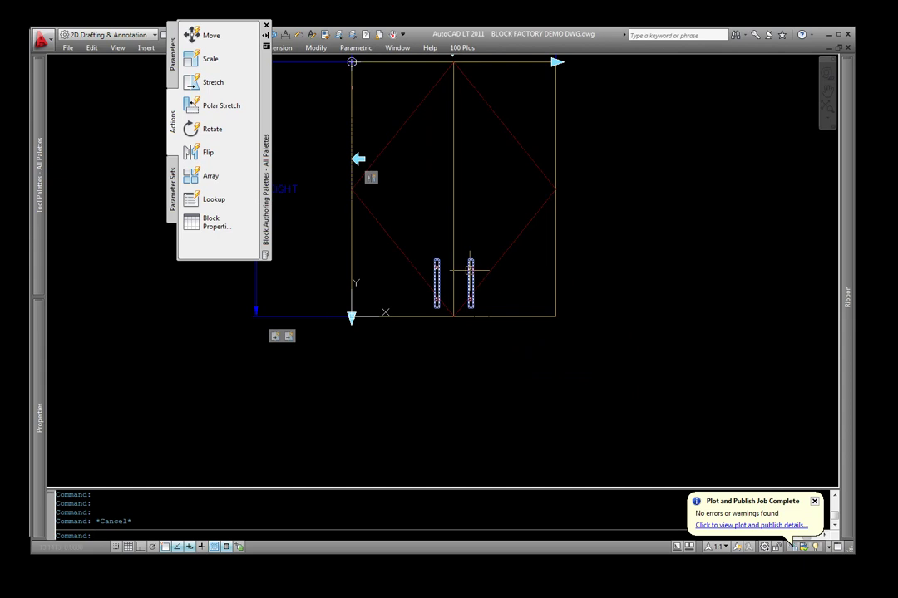